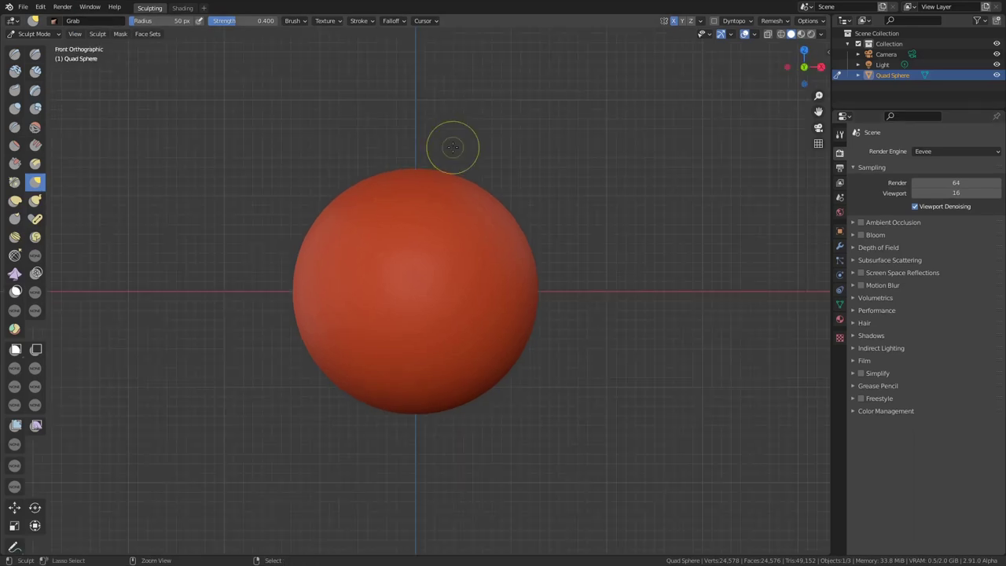
Flatten one side and the lower right of the sphere with straight Line Project cuts.
left_click_drag(552, 368, 547, 235)
left_click_drag(505, 355, 591, 274)
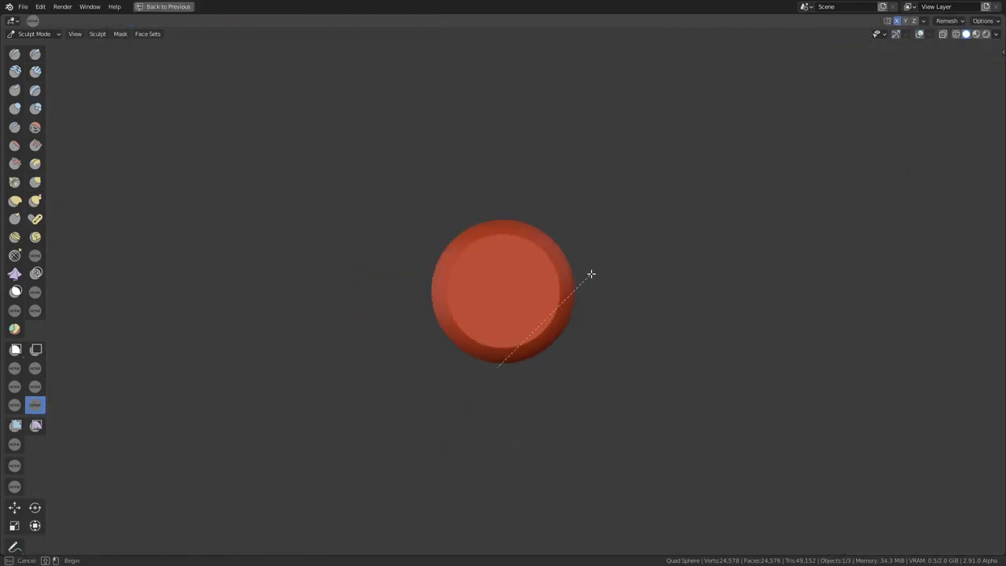
left_click(15, 349)
left_click_drag(477, 298, 596, 299)
key("KP_1")
mouse_move(514, 393)
middle_mouse_down()
mouse_move(530, 407)
mouse_move(508, 319)
mouse_move(400, 265)
mouse_move(389, 314)
mouse_move(499, 267)
mouse_move(573, 337)
mouse_move(545, 211)
mouse_move(466, 325)
mouse_move(425, 189)
mouse_move(530, 400)
mouse_move(400, 296)
mouse_move(513, 305)
mouse_move(521, 227)
middle_mouse_up()
Mask a horizontal band and cut straight across the mesh, then undo that cut.
key("b")
left_click_drag(431, 242, 545, 394)
left_click_drag(399, 236, 674, 236)
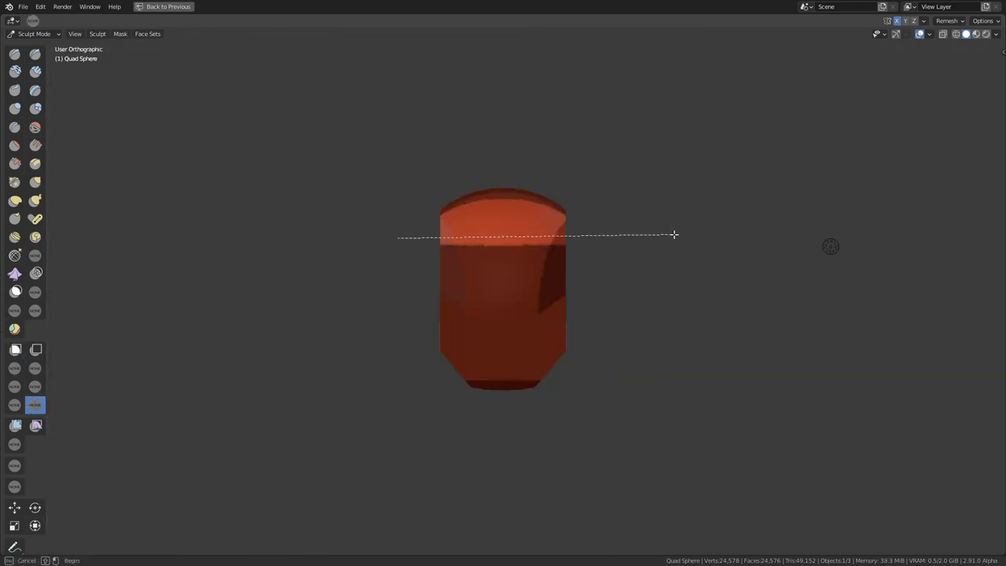
key("KP_1")
mouse_move(500, 413)
middle_mouse_down()
mouse_move(386, 319)
mouse_move(566, 247)
middle_mouse_up()
key("ctrl+z")
key("ctrl+z")
Flatten the top section of the mesh with a straight cut.
left_click_drag(533, 181, 539, 234)
mouse_move(539, 235)
middle_mouse_down()
mouse_move(602, 269)
mouse_move(375, 381)
mouse_move(586, 277)
mouse_move(532, 362)
middle_mouse_up()
key("KP_1")
Trim away a freehand region with Lasso Trim, then return to straight-line cuts.
left_click(15, 405)
left_click_drag(523, 393, 609, 419)
middle_click_drag(609, 419, 514, 280)
left_click(35, 405)
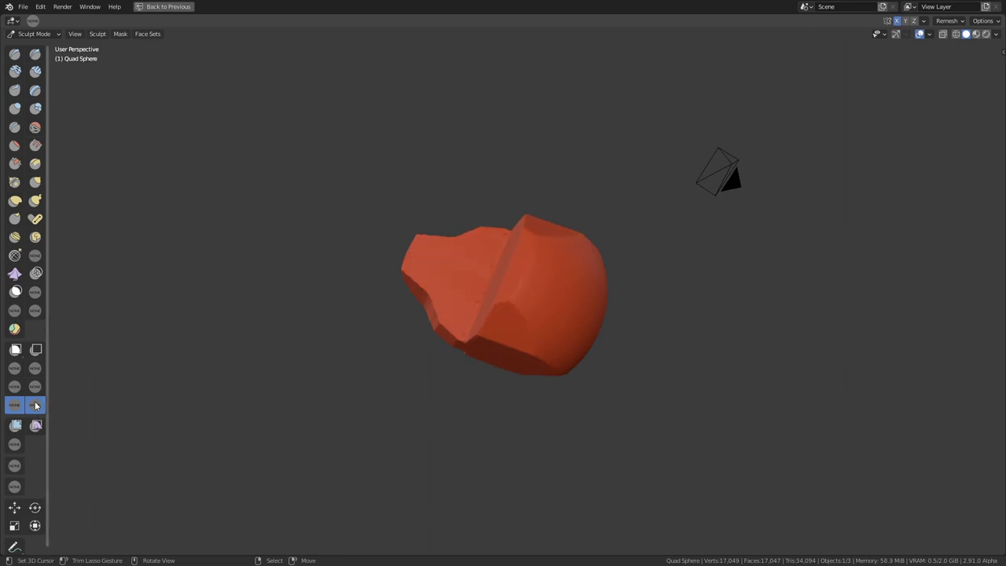
mouse_move(503, 238)
middle_mouse_down()
mouse_move(304, 404)
mouse_move(572, 269)
middle_mouse_up()
key("KP_3")
Run the 'convert' command from F3 search, then undo it.
key("F3")
key("Return")
key("F3")
type("convert")
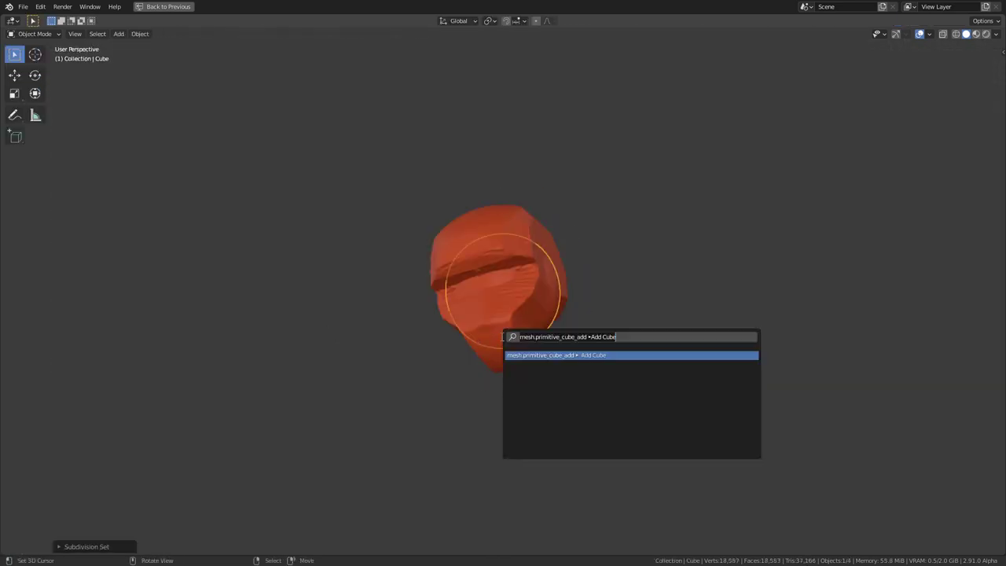
key("Return")
key("ctrl+z")
key("ctrl+z")
Slice the lower-right of the new sphere flat with two side-view cuts.
middle_click_drag(543, 435, 492, 313)
key("KP_1")
key("KP_3")
left_click_drag(527, 175, 582, 420)
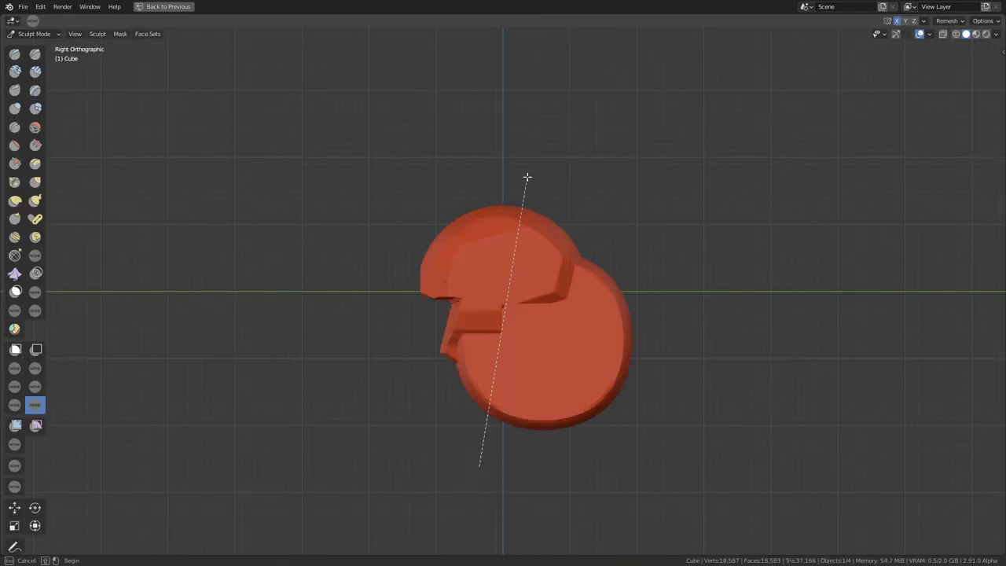
left_click_drag(477, 134, 558, 449)
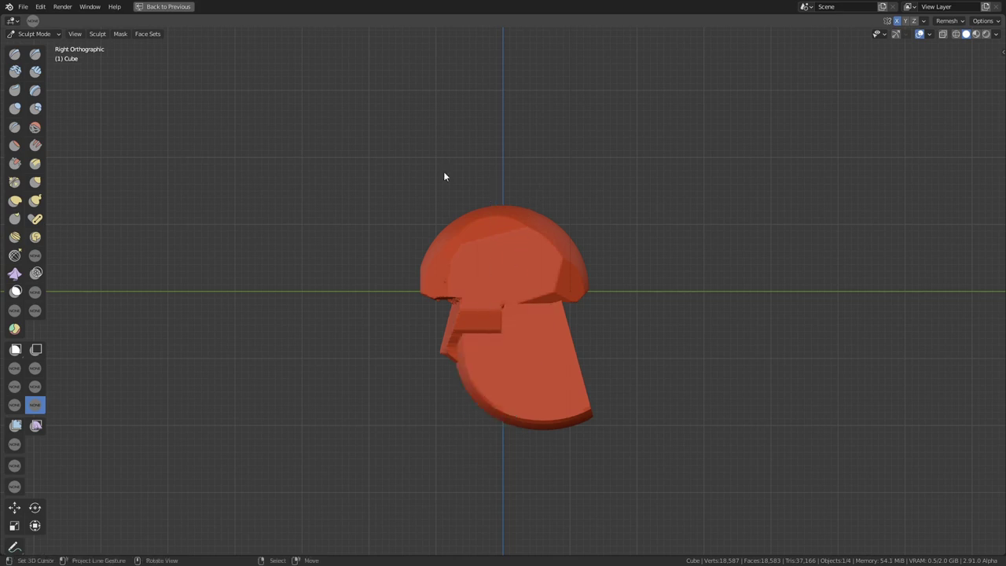
key("KP_1")
mouse_move(512, 434)
middle_mouse_down()
mouse_move(348, 372)
mouse_move(527, 204)
mouse_move(584, 257)
mouse_move(399, 378)
mouse_move(560, 256)
mouse_move(434, 319)
mouse_move(512, 353)
mouse_move(445, 331)
mouse_move(595, 299)
mouse_move(483, 353)
mouse_move(535, 254)
mouse_move(537, 294)
mouse_move(517, 262)
mouse_move(514, 431)
mouse_move(555, 306)
mouse_move(501, 423)
middle_mouse_up()
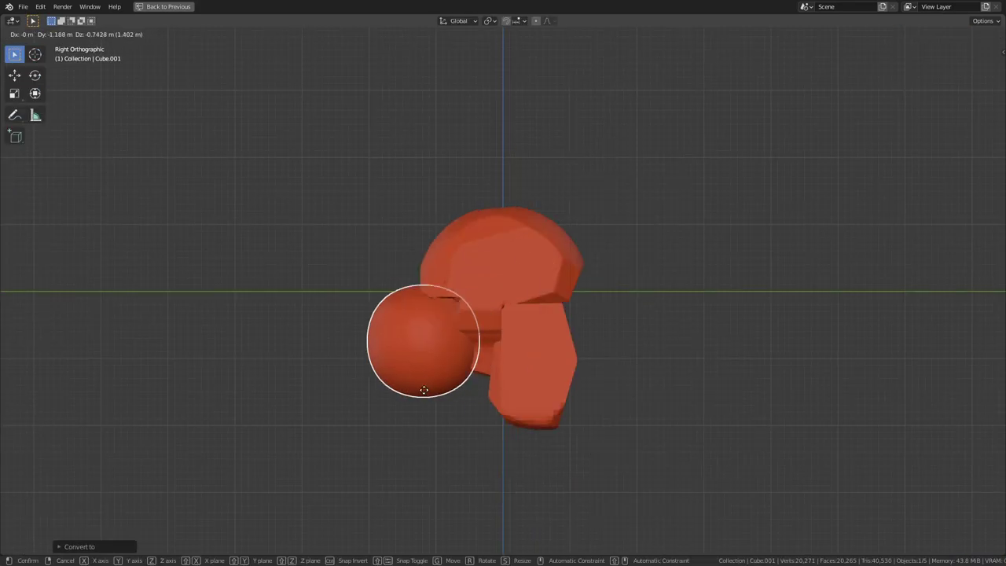
Back in Sculpt Mode, flatten the side of the sphere from the front view.
key("ctrl+Tab")
key("KP_3")
key("KP_1")
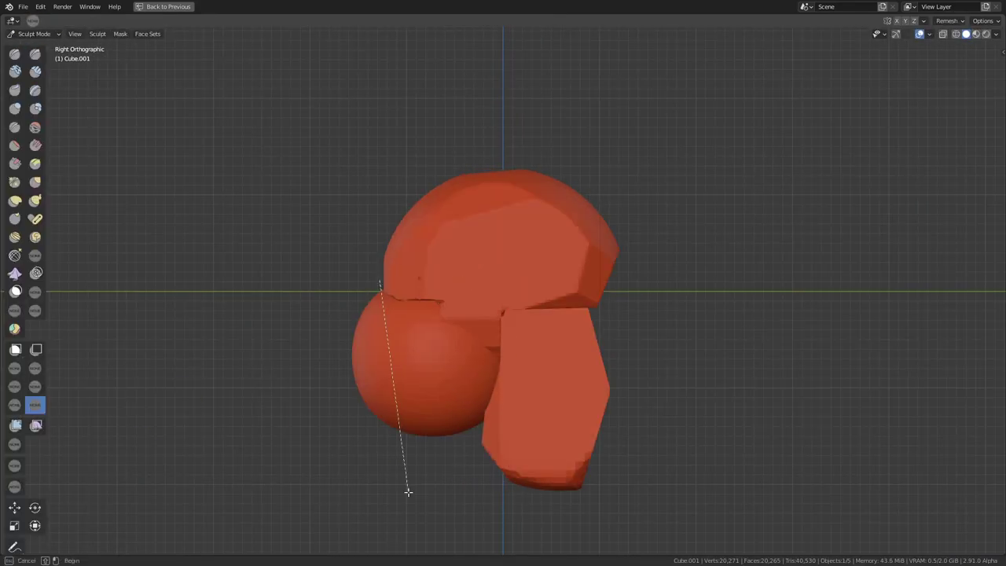
left_click_drag(543, 412, 582, 294)
key("KP_3")
middle_click_drag(367, 371, 634, 291)
Cut the lower front of the jaw piece flat and add another cut across the face.
key("KP_3")
left_click_drag(383, 293, 468, 391)
middle_click_drag(472, 389, 609, 217)
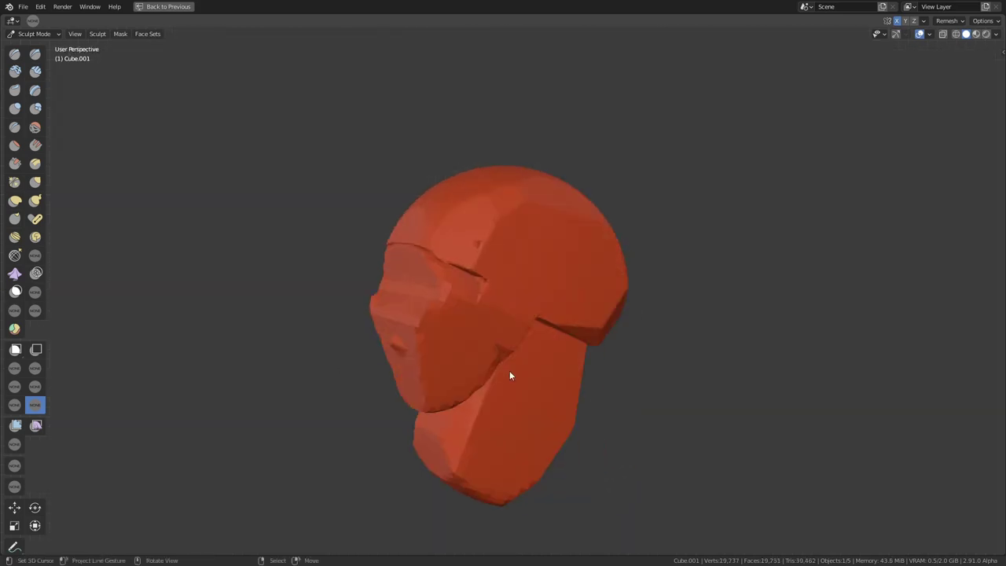
left_click_drag(617, 250, 600, 208)
middle_click_drag(599, 208, 520, 433)
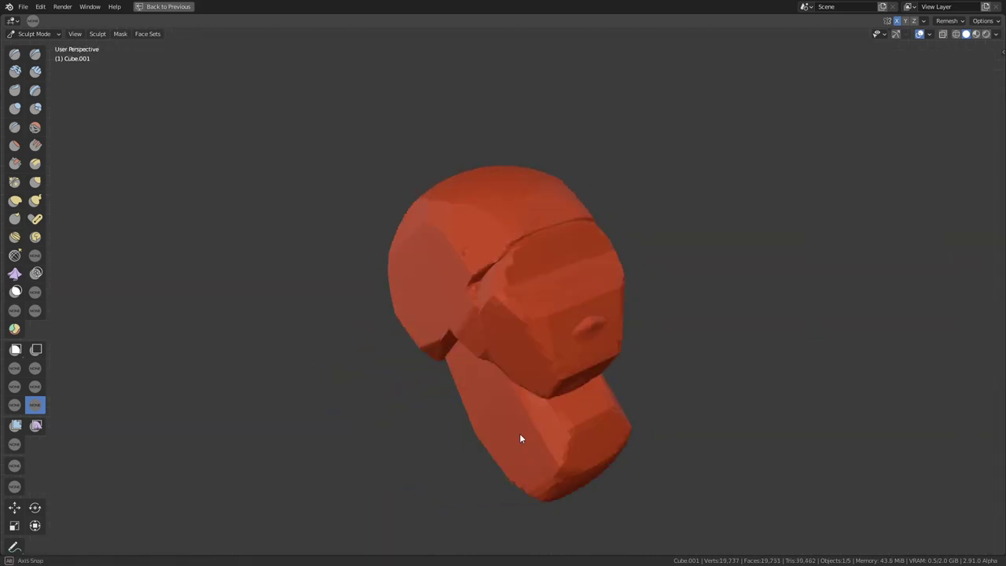
Move the sphere into place below the face in Object Mode.
key("Tab")
key("KP_1")
key("g")
left_click(542, 367)
key("Tab")
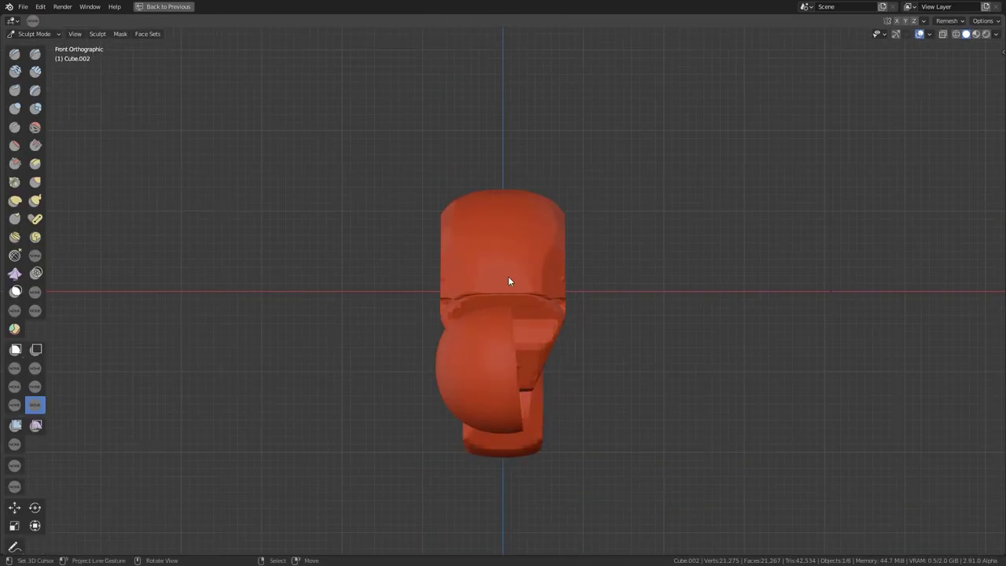
Cut the lower part of the sphere flat from the side view.
key("KP_3")
mouse_move(394, 321)
left_mouse_down()
mouse_move(378, 360)
mouse_move(450, 343)
left_mouse_up()
middle_click_drag(450, 343, 544, 285)
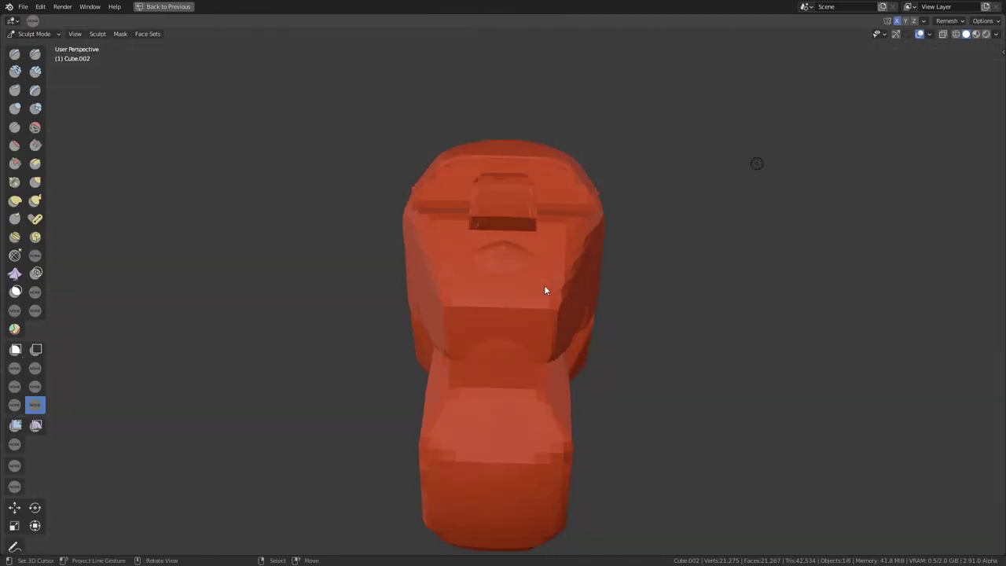
key("KP_1")
Preview the remesh resolution, cancel it, and inspect the head from the side.
key("r")
key("Escape")
key("KP_3")
scroll(459, 383, "up", 2)
middle_click_drag(458, 383, 400, 351)
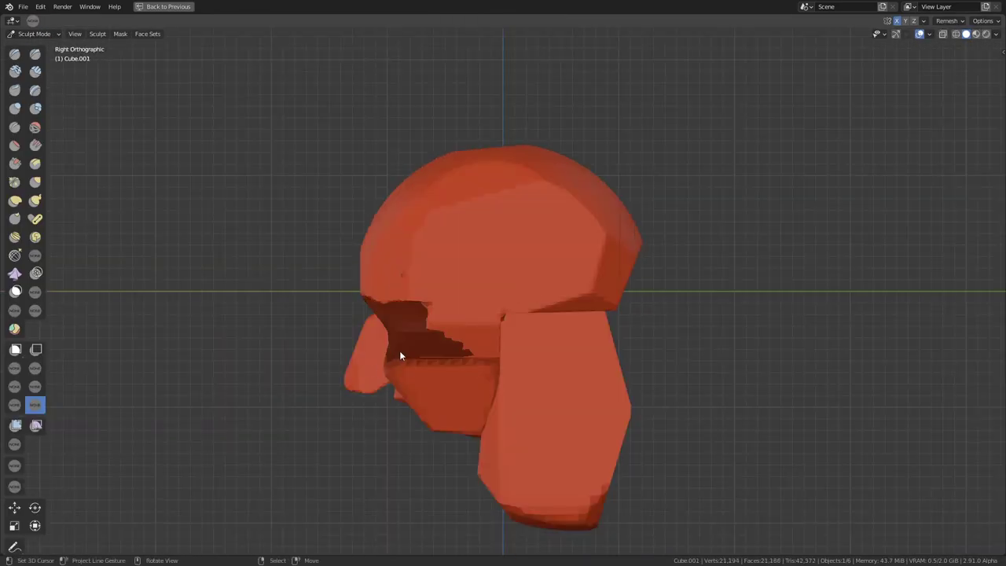
scroll(473, 335, "down", 3)
Duplicate a sphere for the chin and lower it under the face.
key("KP_3")
key("Tab")
key("shift+d")
left_click(525, 420)
key("KP_1")
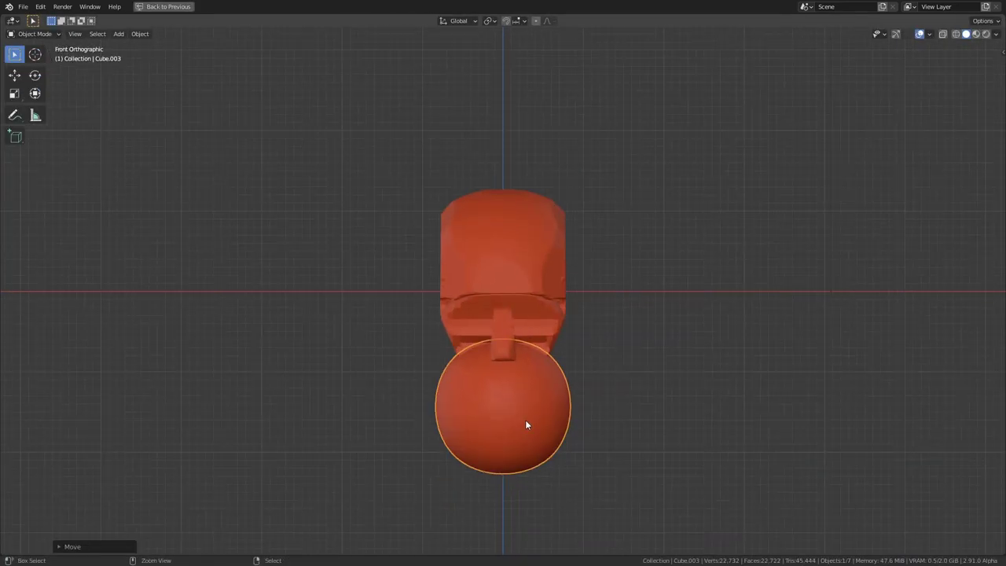
Cut the chin sphere's lower-left and the underside of the jaw flat.
key("Tab")
key("KP_3")
left_click_drag(408, 343, 460, 504)
middle_click_drag(460, 509, 443, 391)
key("KP_3")
left_click_drag(404, 411, 561, 359)
key("KP_7")
key("KP_3")
mouse_move(425, 338)
middle_mouse_down()
mouse_move(586, 267)
mouse_move(451, 285)
middle_mouse_up()
Add a new rounded block and flatten the jaw along straight lines.
key("KP_3")
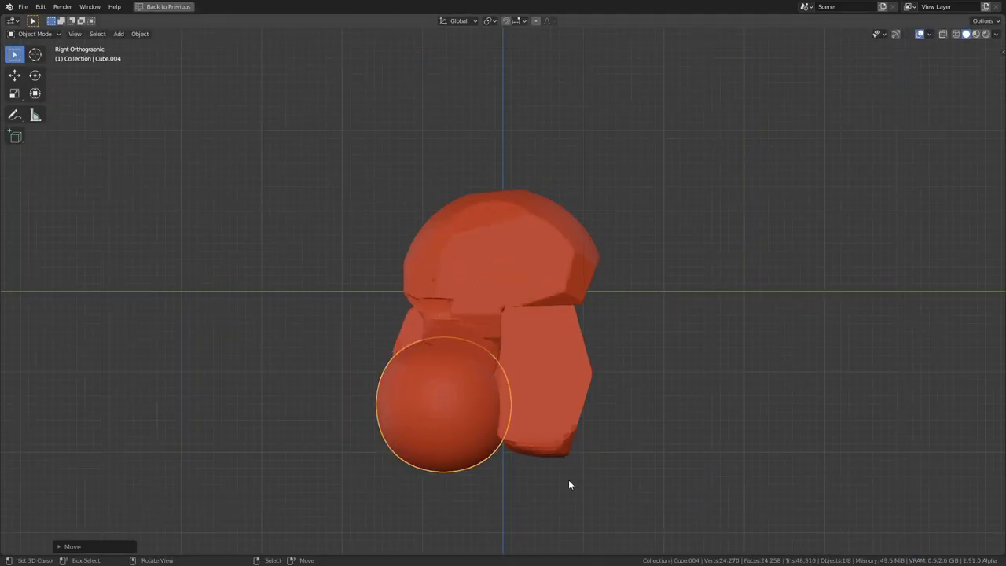
key("KP_3")
left_click_drag(393, 359, 427, 461)
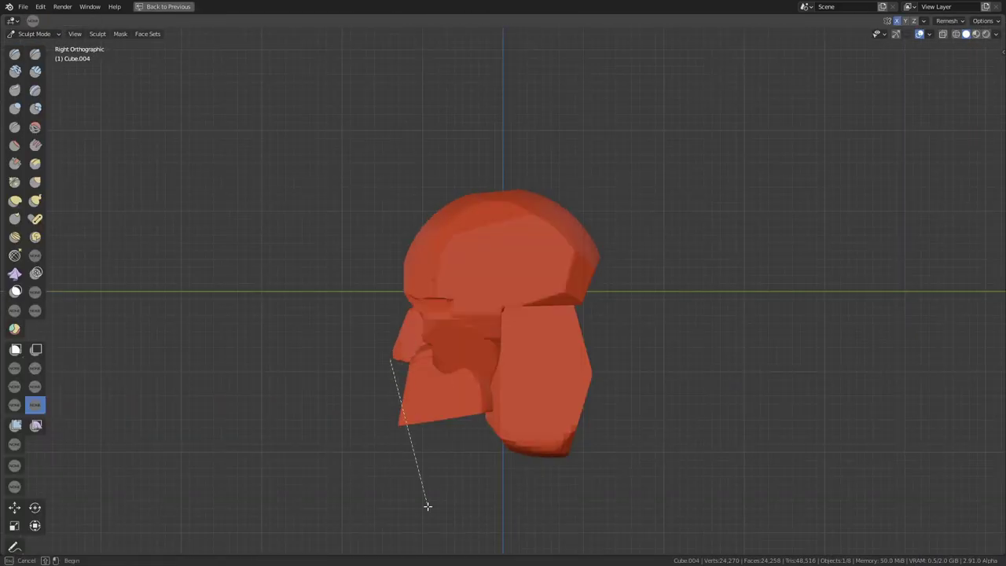
mouse_move(412, 334)
middle_mouse_down()
mouse_move(480, 337)
mouse_move(574, 384)
middle_mouse_up()
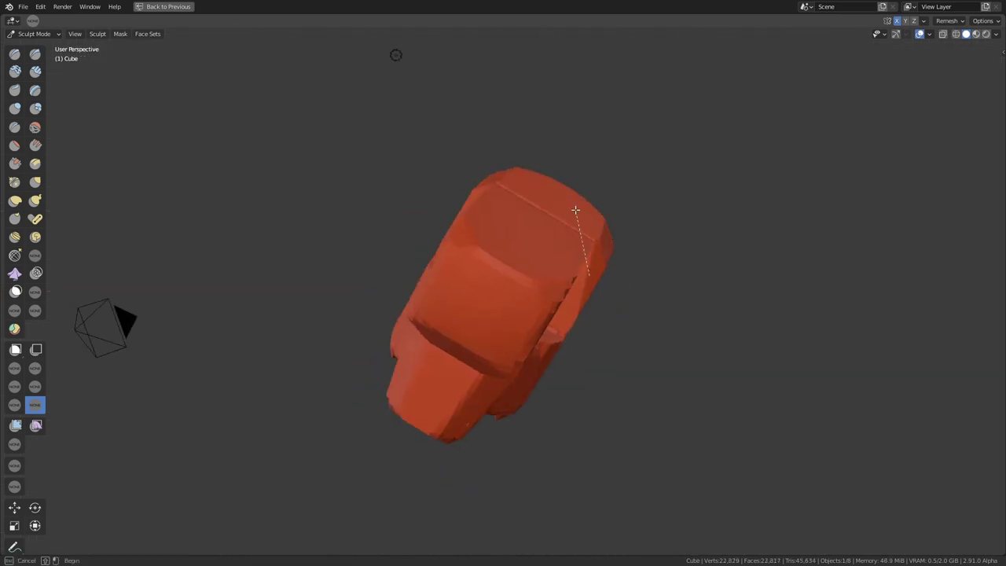
left_click_drag(477, 463, 621, 414)
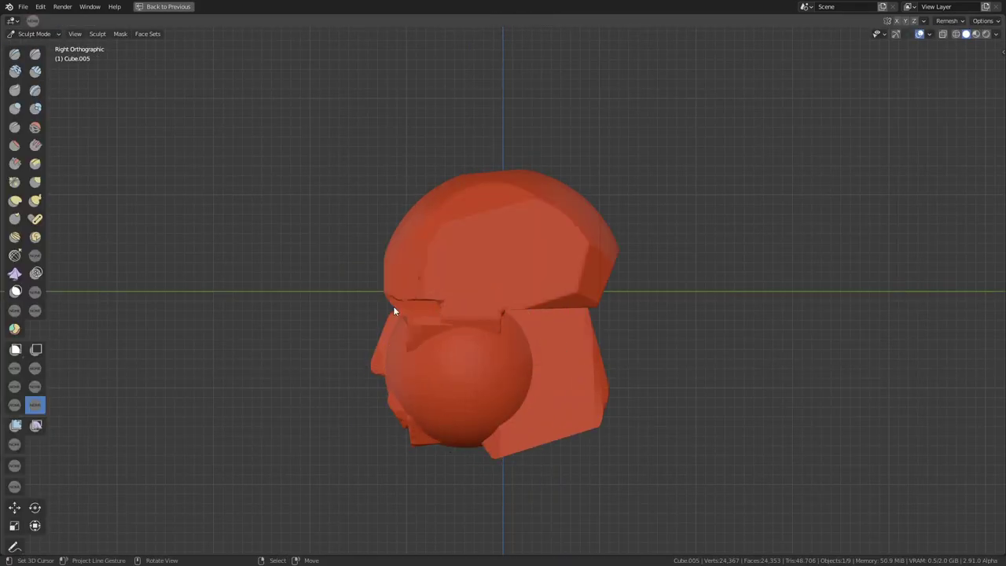
mouse_move(559, 439)
middle_mouse_down()
mouse_move(539, 196)
mouse_move(537, 490)
mouse_move(632, 236)
mouse_move(554, 317)
middle_mouse_up()
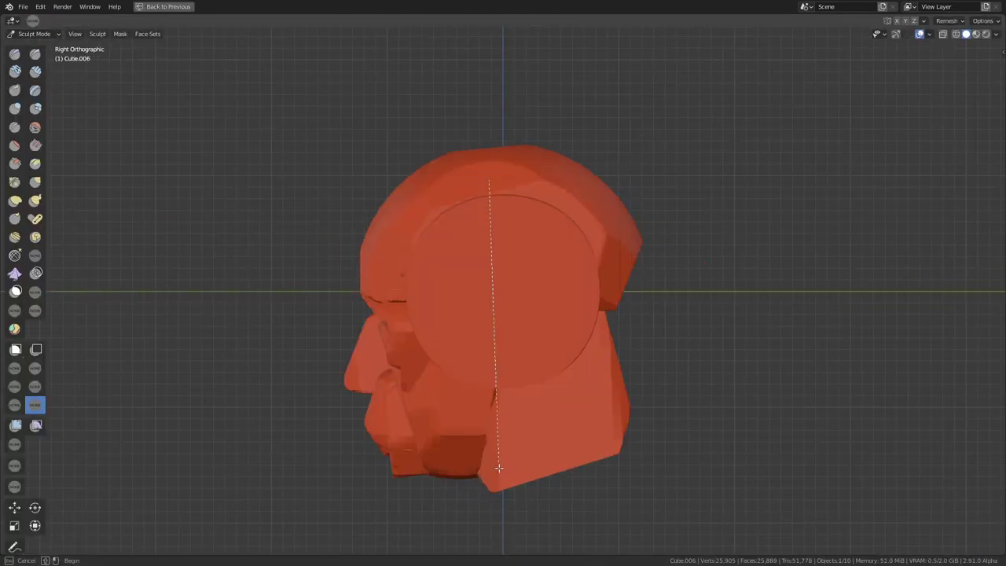
Cut away more of the new piece and check it from the top view.
left_click_drag(489, 182, 499, 468)
left_click_drag(427, 299, 595, 281)
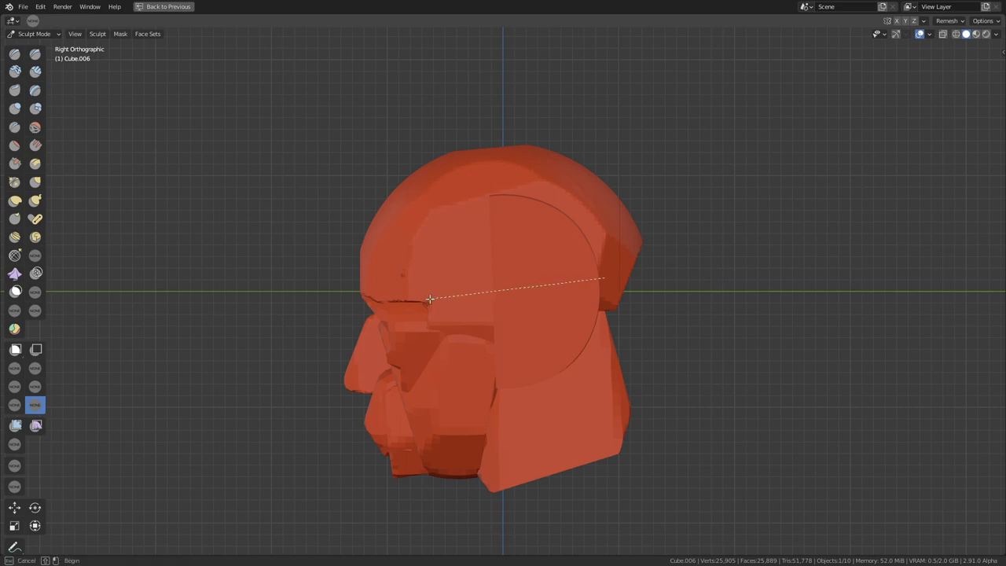
scroll(538, 383, "up", 2)
key("KP_7")
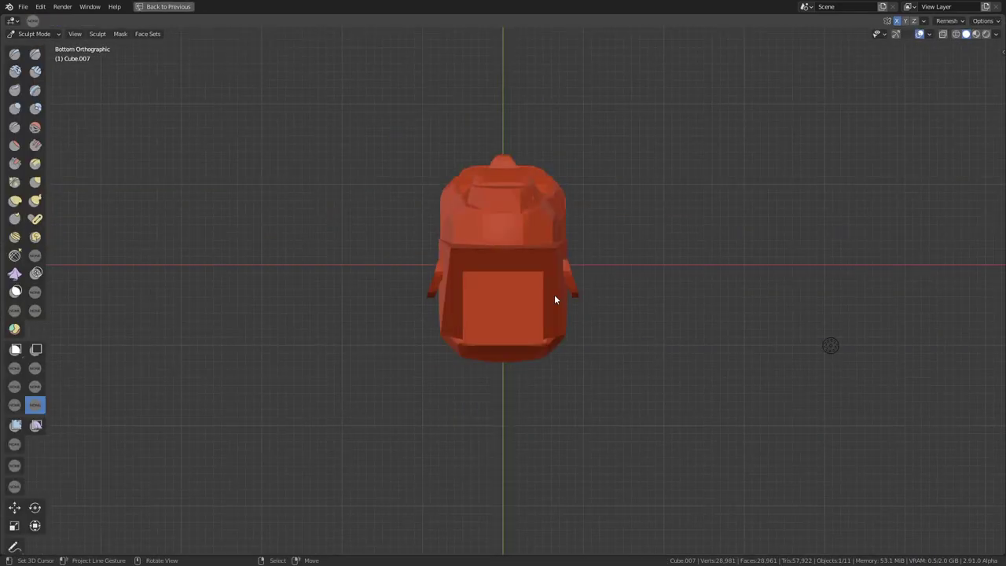
mouse_move(406, 386)
middle_mouse_down()
mouse_move(566, 266)
mouse_move(574, 213)
mouse_move(511, 233)
mouse_move(637, 273)
middle_mouse_up()
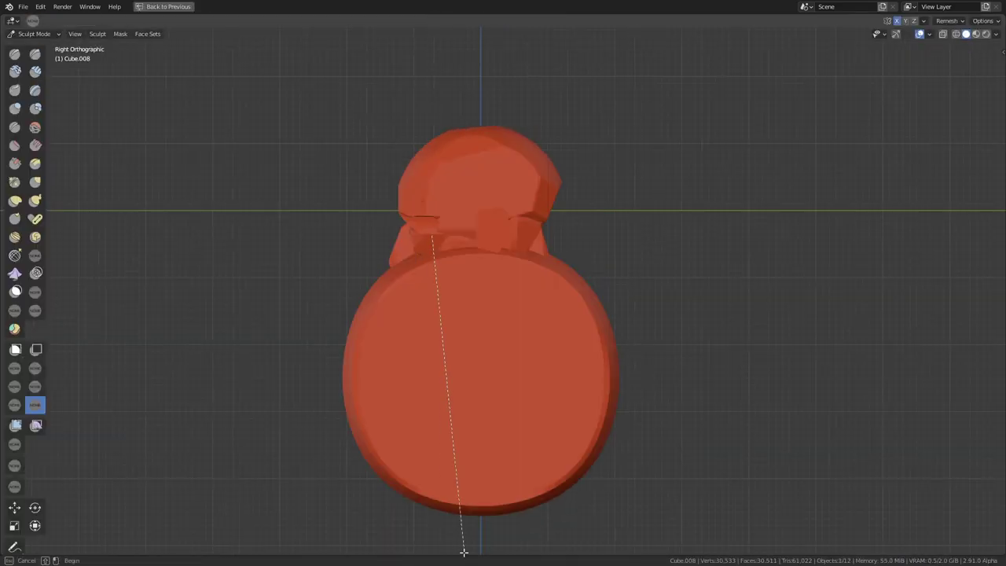
Cut the sphere into a neck column under the head and apply its scale.
left_click_drag(431, 236, 464, 552)
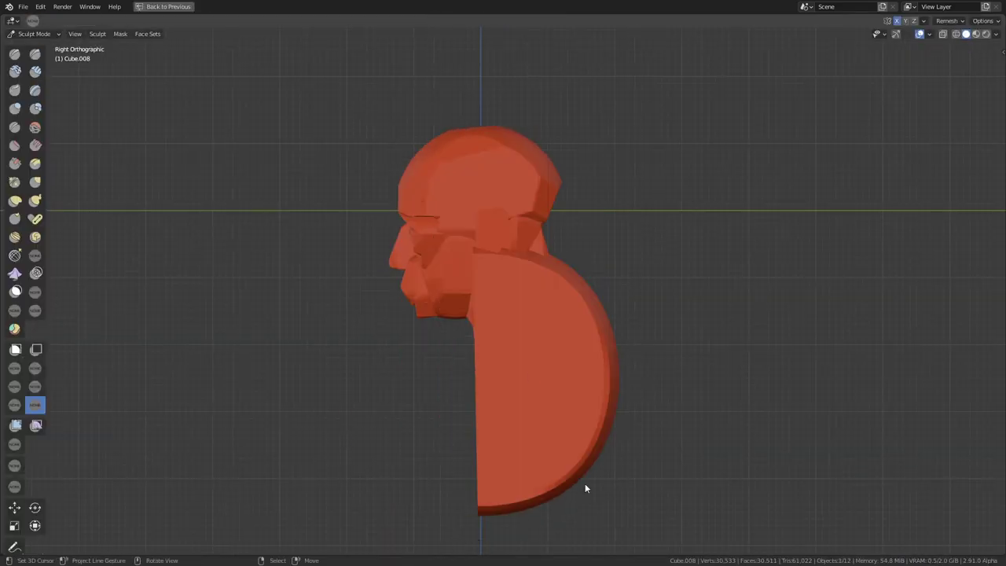
left_click_drag(585, 484, 532, 196)
mouse_move(532, 197)
middle_mouse_down()
mouse_move(573, 312)
mouse_move(429, 327)
mouse_move(519, 258)
mouse_move(512, 288)
mouse_move(555, 288)
mouse_move(389, 318)
mouse_move(454, 308)
mouse_move(538, 472)
middle_mouse_up()
key("ctrl+a")
left_click(536, 449)
Flatten the back of the chest piece with a straight cut.
key("ctrl+Tab")
mouse_move(579, 239)
middle_mouse_down("alt")
mouse_move(504, 202)
mouse_move(571, 268)
middle_mouse_up("alt")
left_click_drag(580, 337, 520, 235)
mouse_move(586, 372)
middle_mouse_down("alt")
mouse_move(588, 301)
mouse_move(526, 259)
middle_mouse_up("alt")
mouse_move(533, 482)
middle_mouse_down()
mouse_move(667, 312)
mouse_move(332, 278)
mouse_move(449, 298)
mouse_move(422, 451)
mouse_move(518, 325)
mouse_move(438, 409)
mouse_move(407, 290)
mouse_move(457, 306)
middle_mouse_up()
scroll(422, 451, "up", 2)
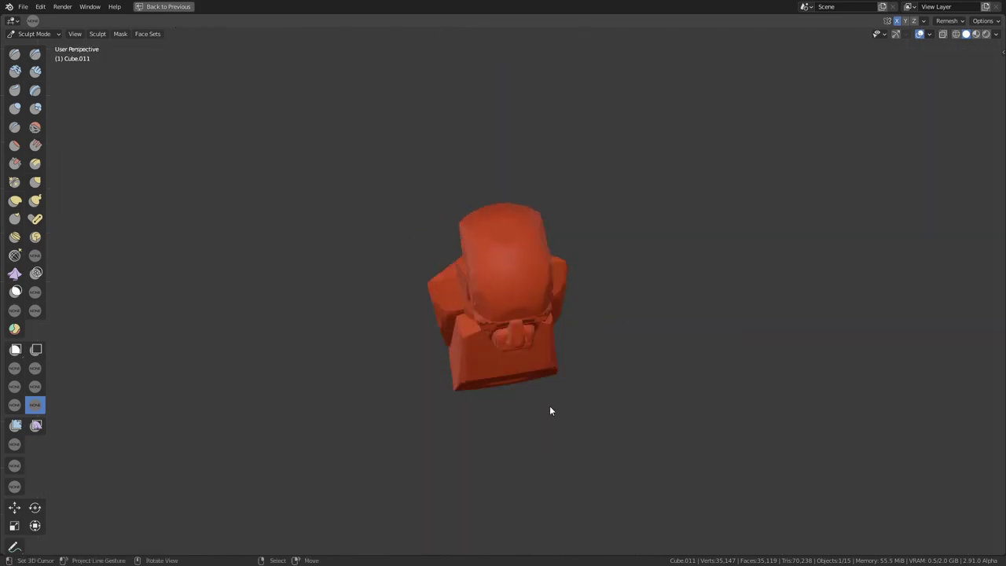
mouse_move(499, 480)
middle_mouse_down()
mouse_move(555, 227)
mouse_move(552, 330)
mouse_move(579, 433)
mouse_move(554, 464)
middle_mouse_up()
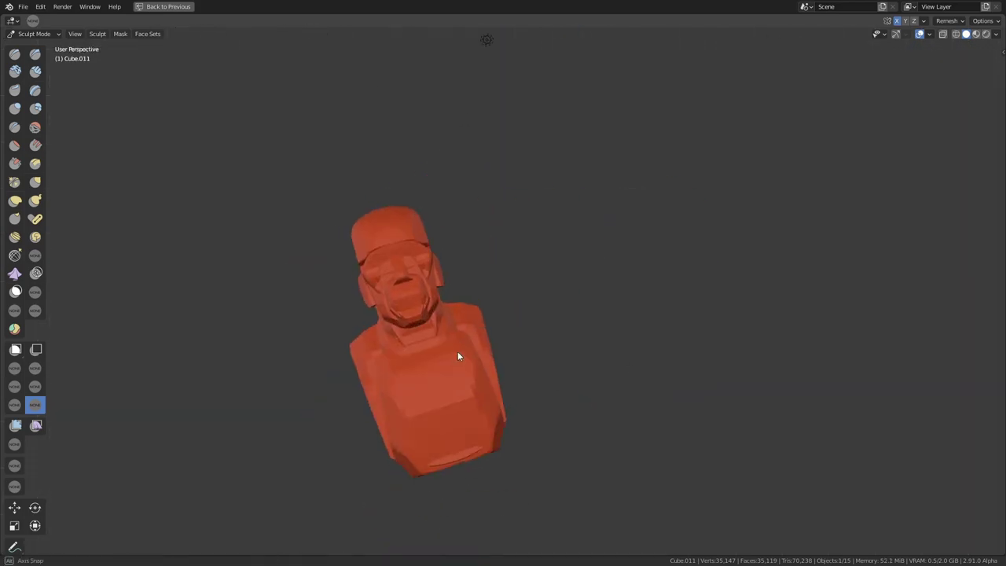
Smooth a new block into a sphere with Subdivision level 2 and open its conversion options.
key("ctrl+2")
left_click(140, 34)
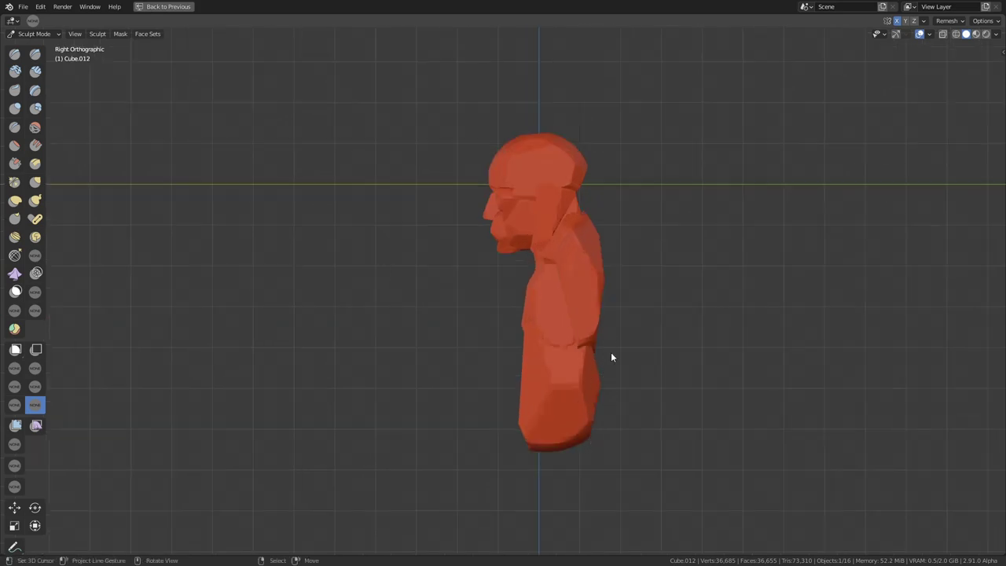
middle_click_drag(621, 232, 400, 346)
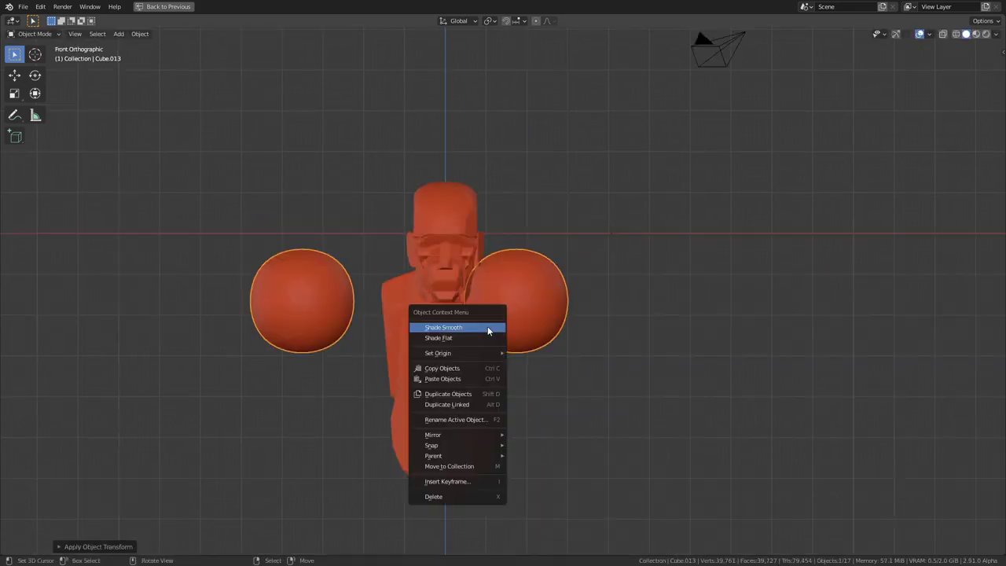
Switch the shoulder piece into Sculpt Mode via the mode menu.
key("ctrl+Tab")
key("Escape")
key("ctrl+Tab")
left_click(582, 315)
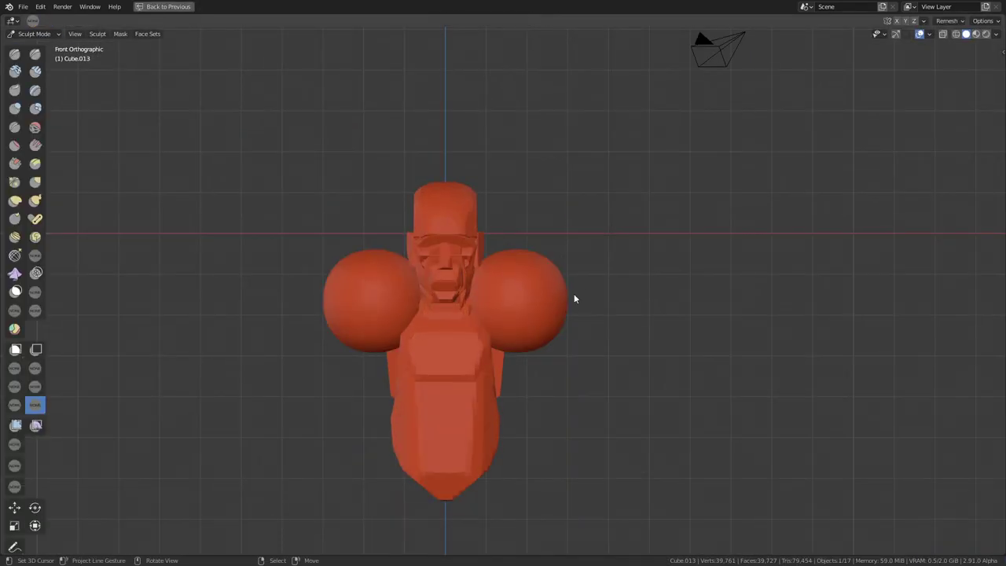
Trim the shoulder piece with two straight Line Project cuts.
key("KP_3")
key("KP_1")
key("KP_7")
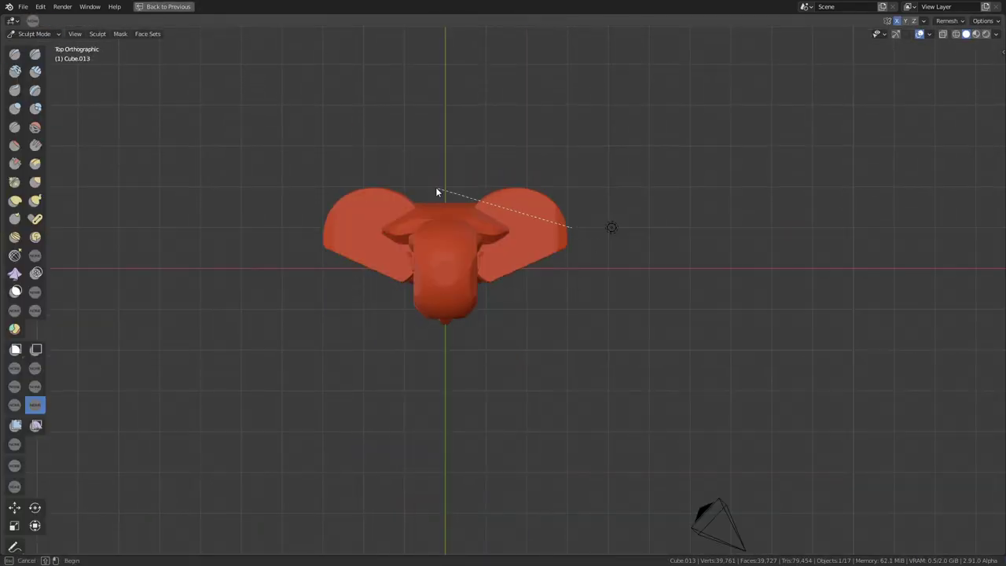
key("KP_1")
middle_click_drag(555, 385, 361, 412)
key("KP_3")
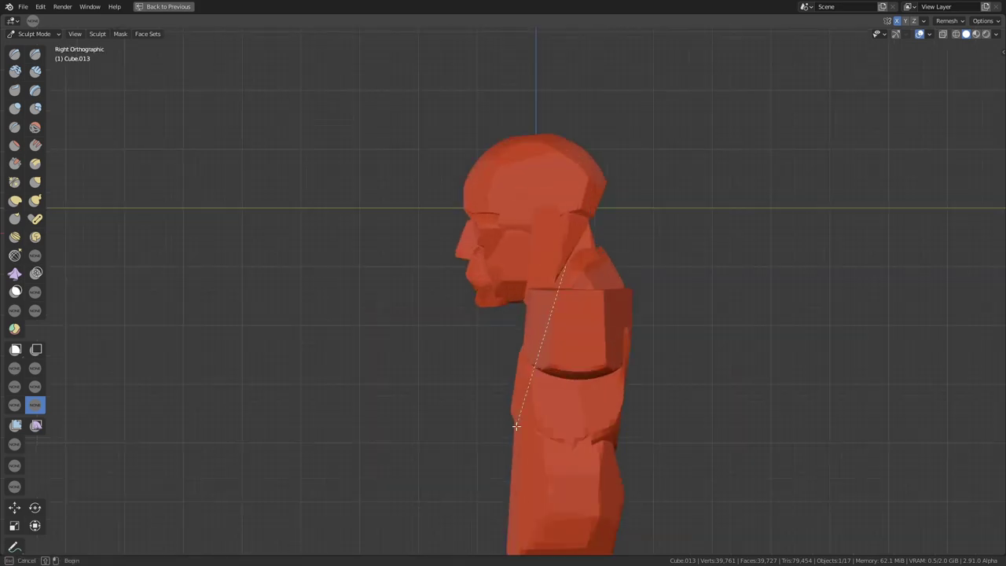
key("KP_1")
scroll(477, 359, "up", 2)
mouse_move(544, 389)
middle_mouse_down()
mouse_move(470, 206)
mouse_move(620, 361)
mouse_move(436, 382)
mouse_move(462, 375)
middle_mouse_up()
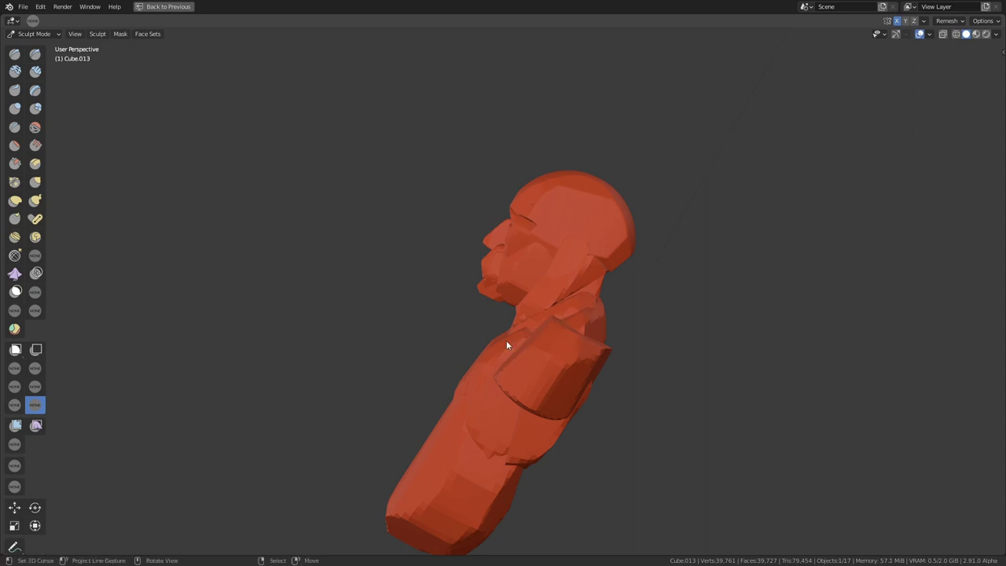
middle_click_drag(507, 344, 508, 442)
left_click_drag(541, 306, 680, 410)
mouse_move(681, 410)
middle_mouse_down()
mouse_move(595, 254)
mouse_move(510, 378)
mouse_move(489, 337)
mouse_move(559, 304)
middle_mouse_up()
Add a sphere, scale it to arm size beside the torso, and start sculpting it.
key("ctrl+Tab")
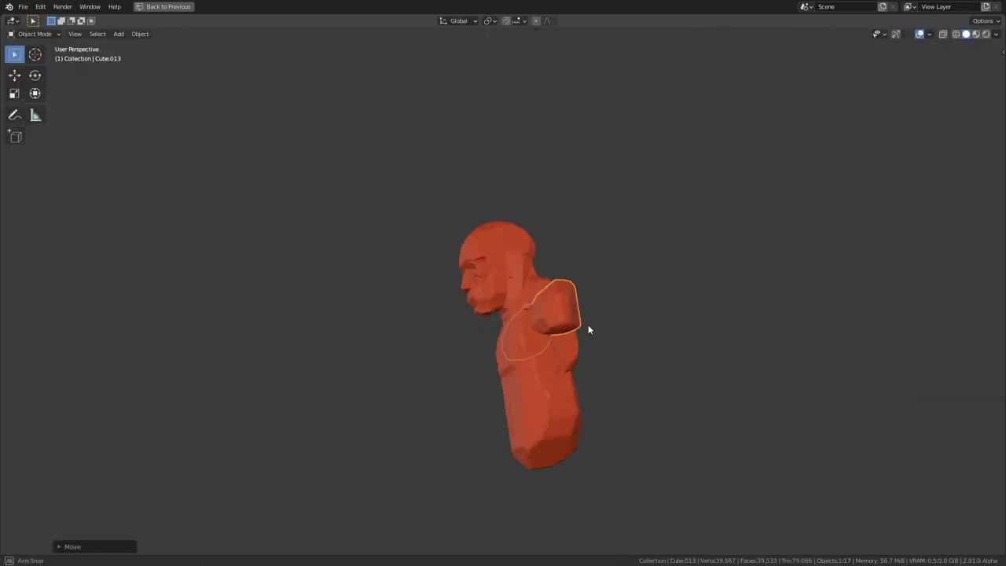
key("KP_1")
scroll(558, 445, "up", 4)
key("ctrl+3")
key("g")
key("s")
left_click(596, 435)
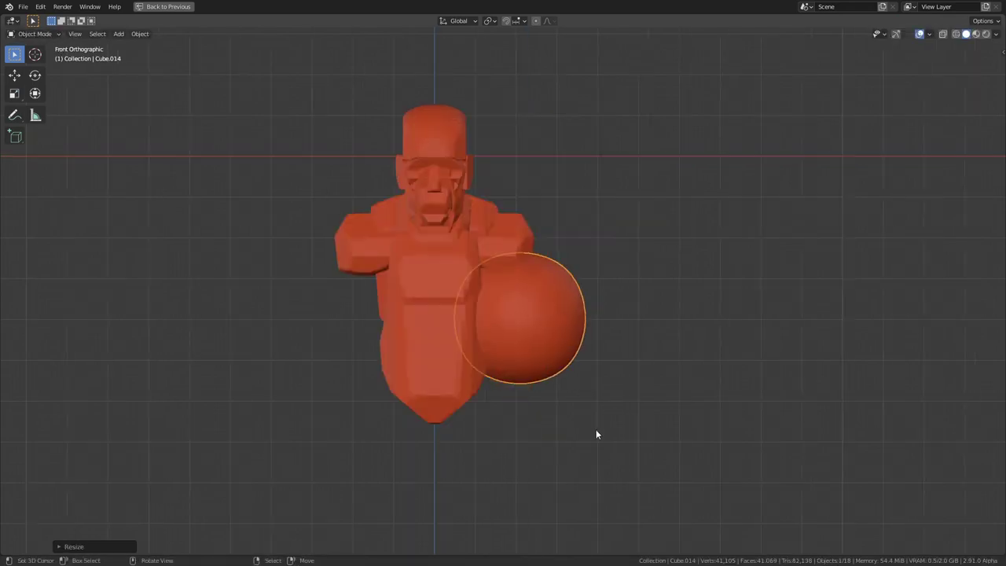
key("ctrl+Tab")
mouse_move(485, 206)
middle_mouse_down()
mouse_move(550, 227)
mouse_move(483, 444)
mouse_move(555, 353)
mouse_move(484, 279)
mouse_move(432, 174)
mouse_move(412, 343)
mouse_move(510, 294)
mouse_move(453, 327)
mouse_move(463, 346)
mouse_move(443, 330)
mouse_move(612, 363)
mouse_move(406, 475)
mouse_move(418, 407)
mouse_move(494, 402)
middle_mouse_up()
Mirror the upper arm across the body to the other side.
key("ctrl+z")
key("ctrl+space")
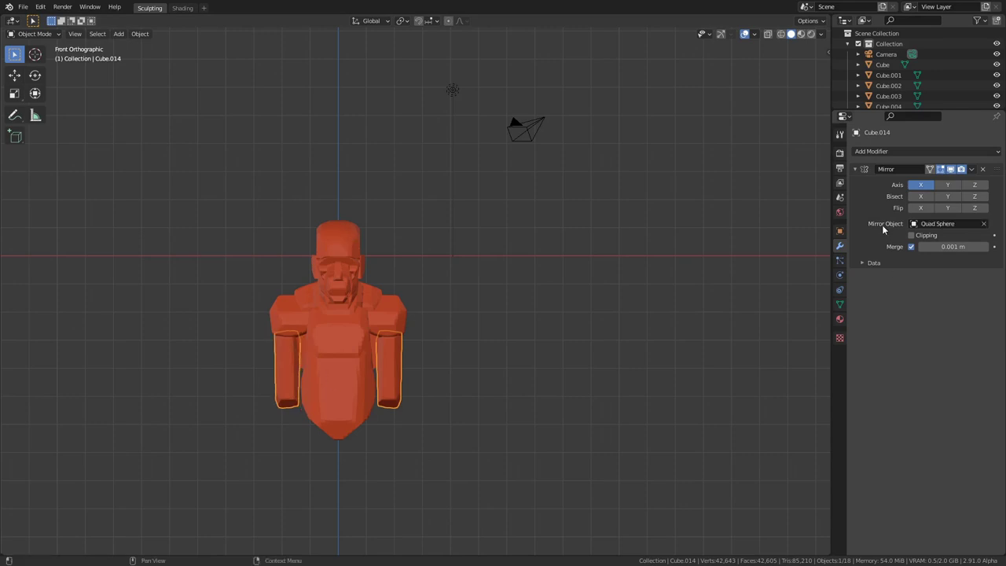
key("ctrl+space")
Add a sphere and Line Project it into a long forearm shape from side and front views.
key("KP_3")
key("F3")
key("Return")
key("KP_3")
key("ctrl+Tab")
left_click(471, 383)
mouse_move(472, 383)
left_mouse_down()
mouse_move(482, 495)
mouse_move(532, 514)
mouse_move(490, 370)
left_mouse_up()
key("KP_3")
left_click_drag(483, 482, 516, 370)
key("KP_1")
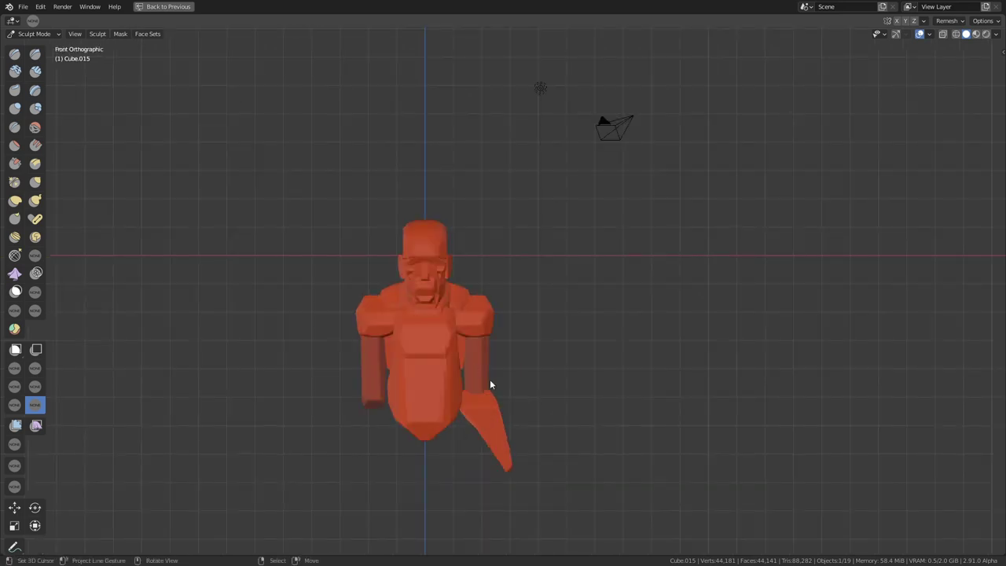
mouse_move(489, 379)
middle_mouse_down()
mouse_move(393, 321)
mouse_move(453, 266)
mouse_move(469, 292)
mouse_move(411, 294)
mouse_move(398, 270)
mouse_move(465, 264)
mouse_move(427, 321)
mouse_move(483, 339)
mouse_move(379, 335)
mouse_move(398, 372)
middle_mouse_up()
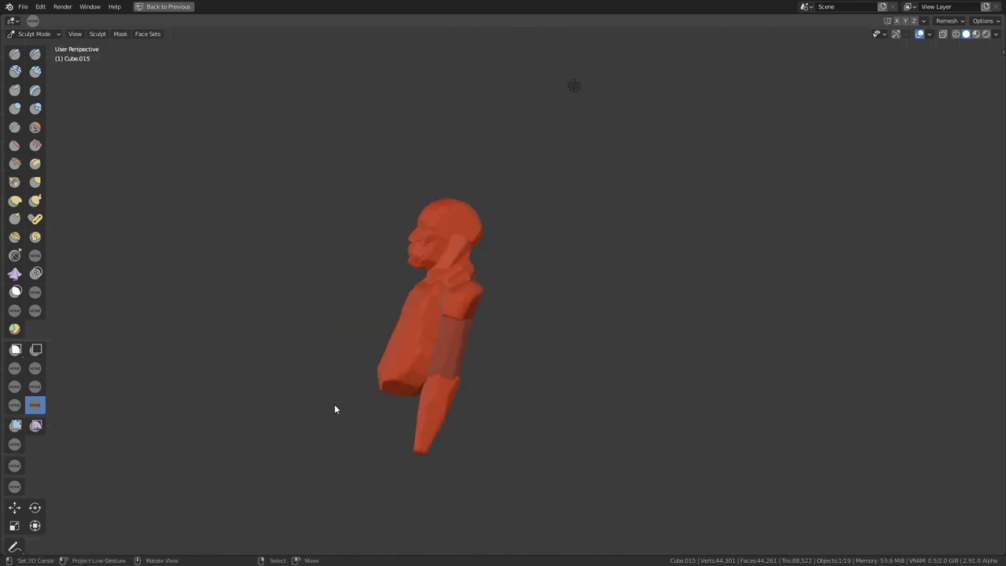
Mirror the forearm so both arms have one.
key("KP_1")
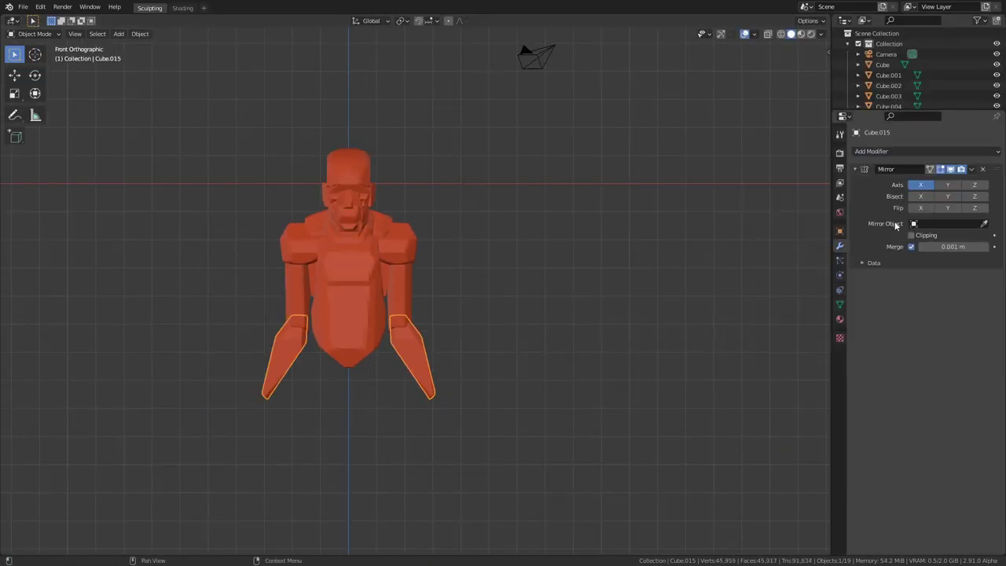
key("ctrl+space")
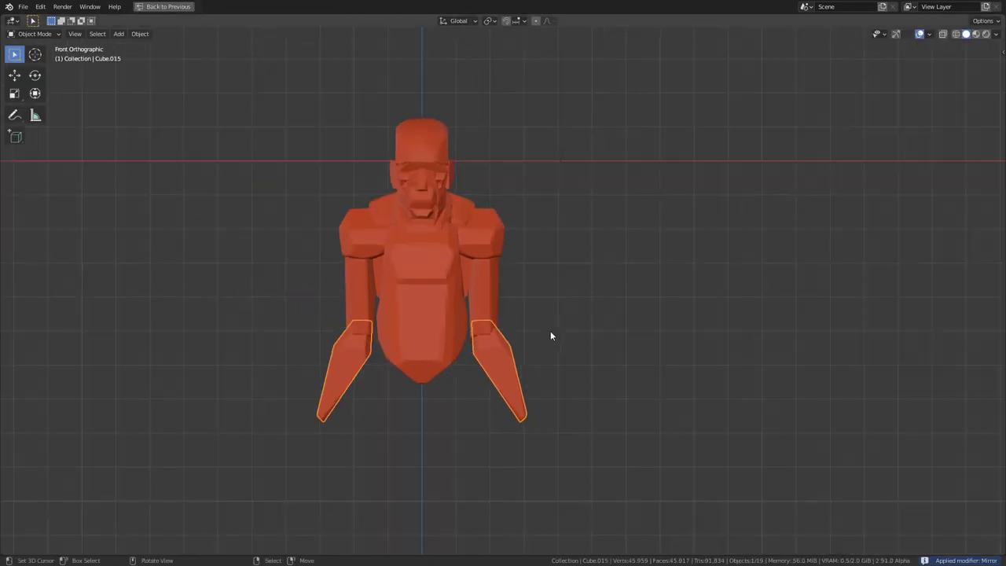
key("KP_3")
key("shift+a")
Add a large UV sphere and cut it into a tapered lower body in side view.
left_click(535, 375)
key("s")
key("KP_1")
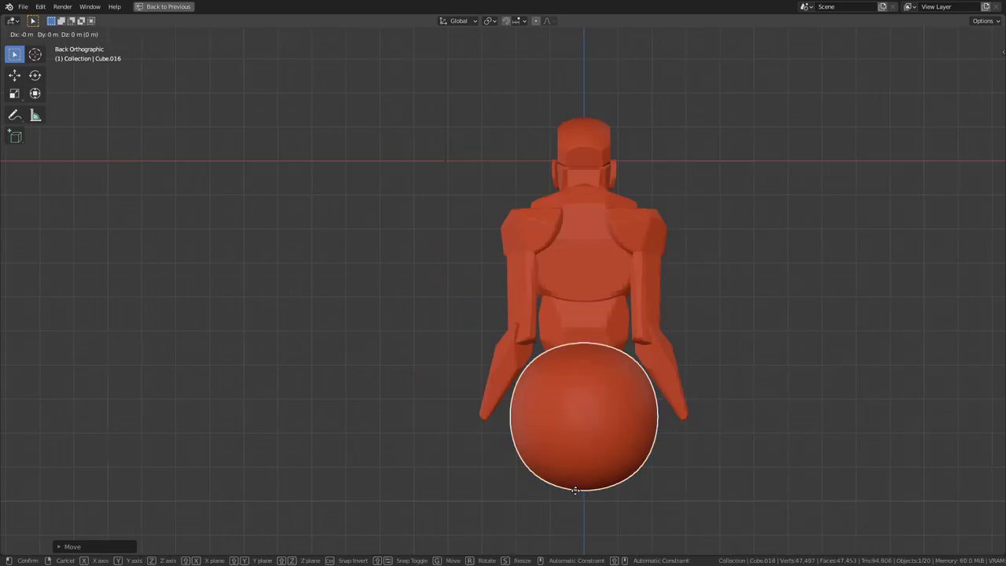
key("ctrl+Tab")
key("KP_3")
left_click_drag(548, 435, 511, 307)
left_click_drag(399, 449, 427, 337)
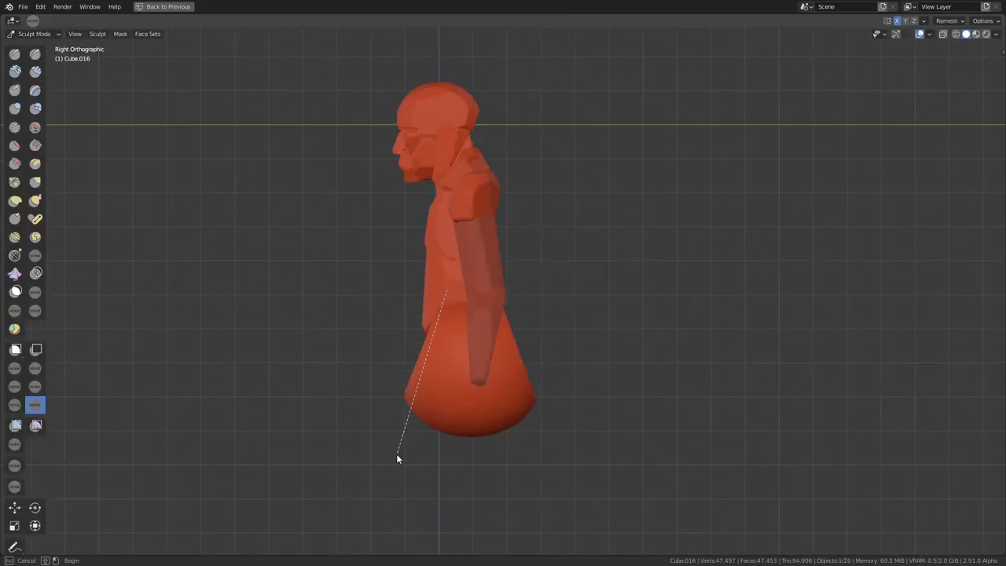
left_click_drag(535, 440, 530, 290)
Trim the bottom of the lower body to a point from the front, then save.
key("KP_1")
left_click_drag(526, 449, 543, 360)
left_click_drag(440, 346, 498, 399)
key("KP_3")
mouse_move(449, 438)
middle_mouse_down()
mouse_move(496, 259)
mouse_move(330, 265)
mouse_move(393, 349)
mouse_move(512, 244)
mouse_move(521, 299)
mouse_move(534, 297)
mouse_move(371, 313)
mouse_move(536, 374)
mouse_move(555, 334)
mouse_move(522, 424)
mouse_move(386, 256)
mouse_move(430, 432)
mouse_move(530, 393)
mouse_move(494, 276)
mouse_move(530, 366)
mouse_move(503, 422)
mouse_move(423, 444)
mouse_move(486, 298)
mouse_move(531, 397)
mouse_move(515, 390)
mouse_move(332, 454)
mouse_move(532, 196)
mouse_move(543, 362)
mouse_move(467, 364)
middle_mouse_up()
key("ctrl+s")
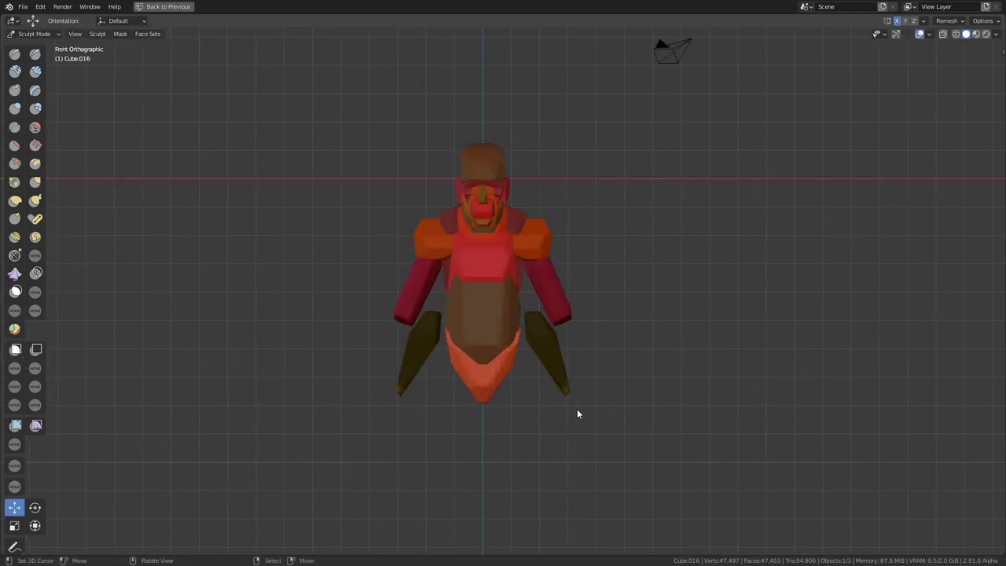
Move the forearm pieces outward and voxel-remesh the joined figure at 0.1 m.
key("g")
left_click(486, 352)
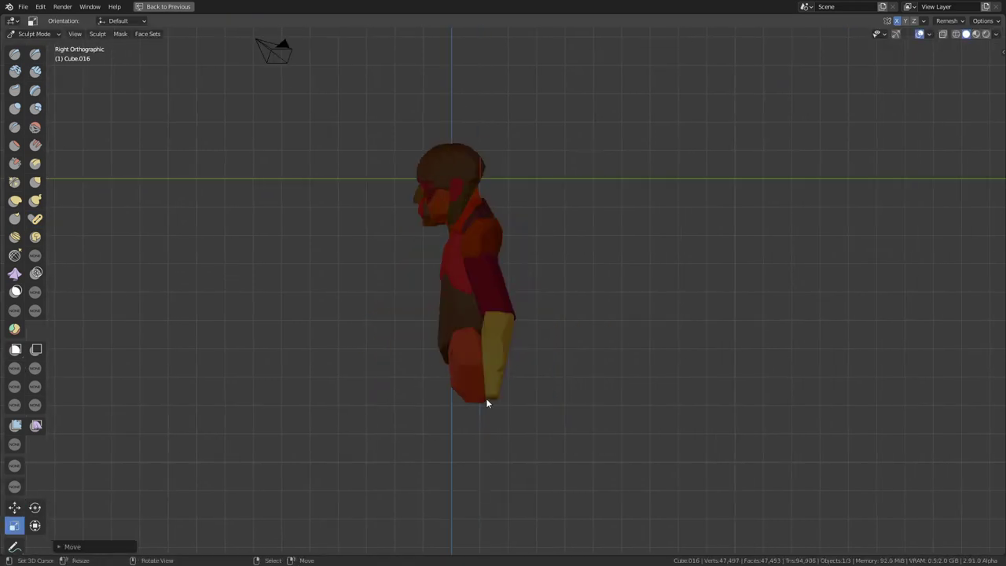
left_click(575, 373)
left_click(946, 22)
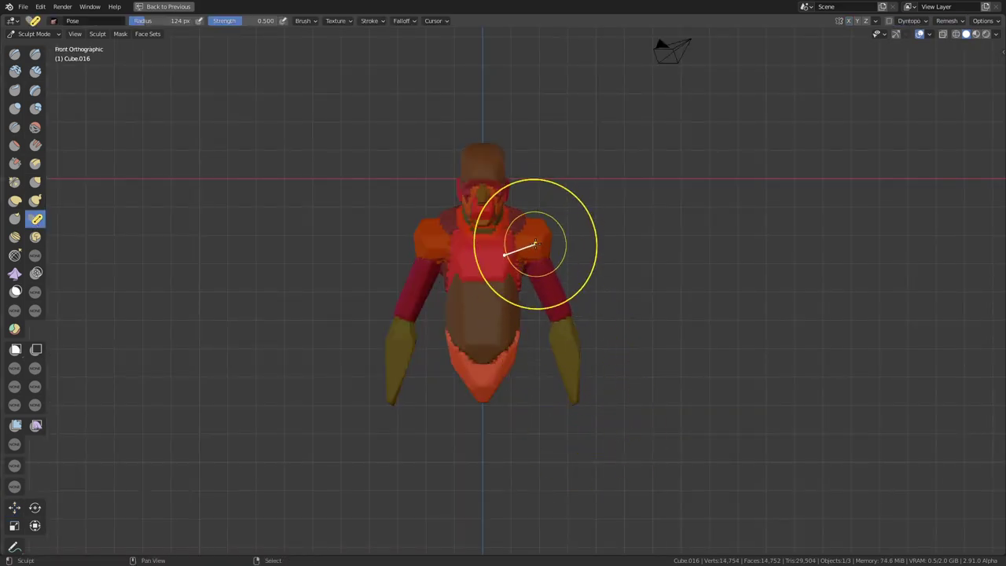
Mask the torso and head, then swing the arms outward with the Pose brush.
left_click_drag(525, 279, 515, 162, "ctrl+shift")
left_click_drag(633, 279, 635, 281, "ctrl+shift")
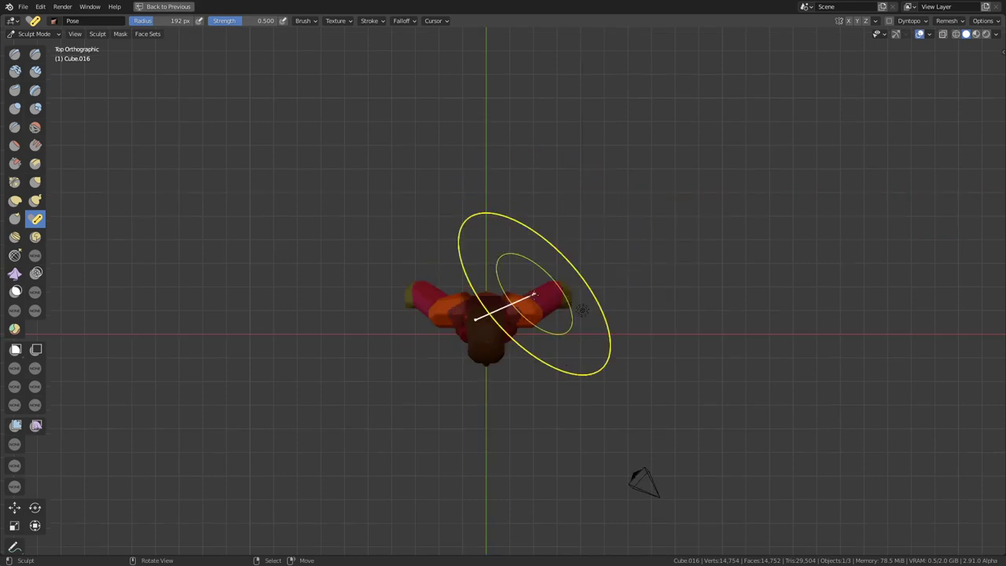
left_click_drag(582, 381, 598, 365)
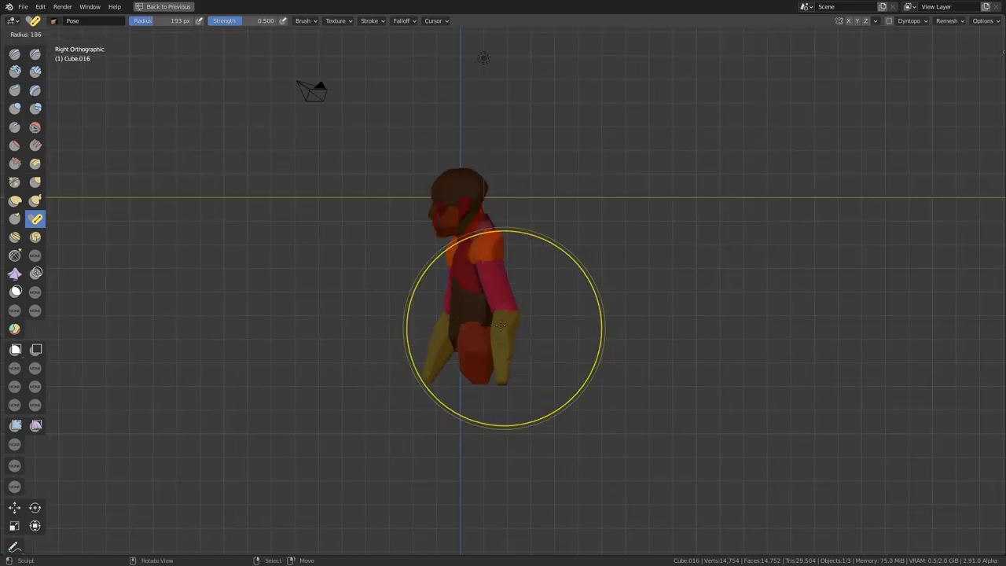
scroll(533, 252, "up", 3)
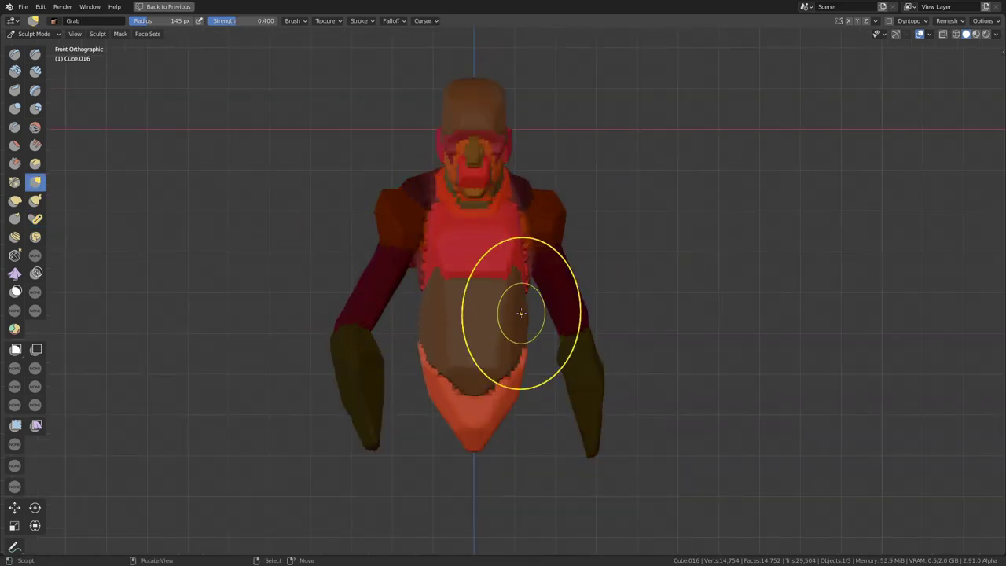
Lasso-mask the face and jaw while orbiting around the head from several angles.
key("ctrl+KP_1")
middle_click_drag(580, 331, 34, 408)
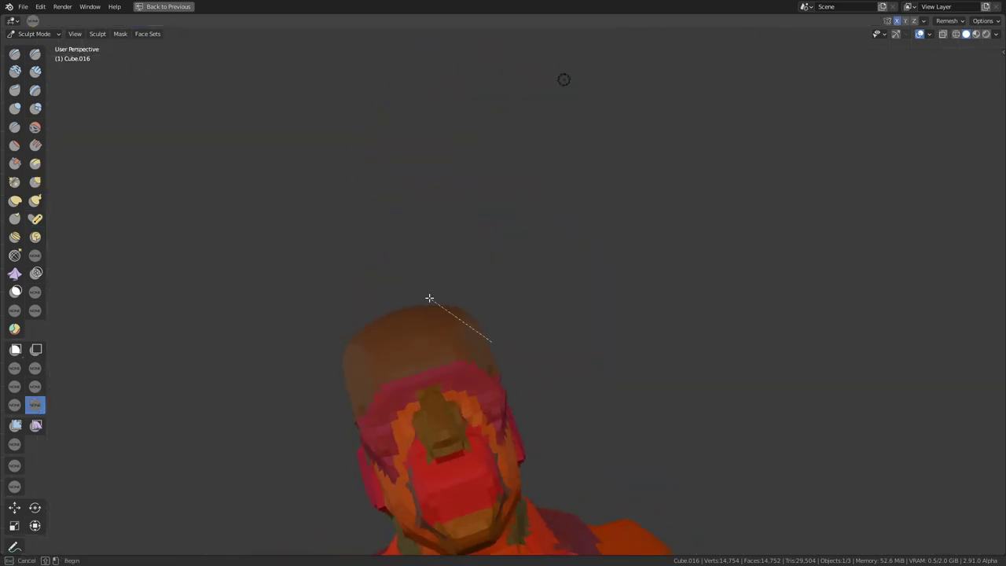
middle_click_drag(429, 298, 306, 350)
key("KP_1")
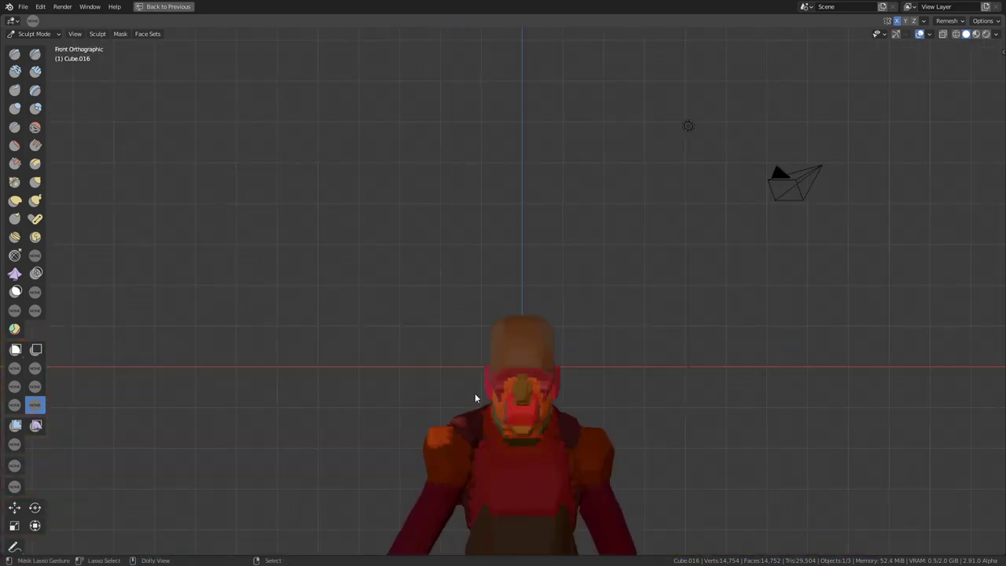
middle_click_drag(475, 399, 547, 376)
mouse_move(528, 413)
middle_mouse_down()
mouse_move(638, 223)
mouse_move(566, 337)
middle_mouse_up()
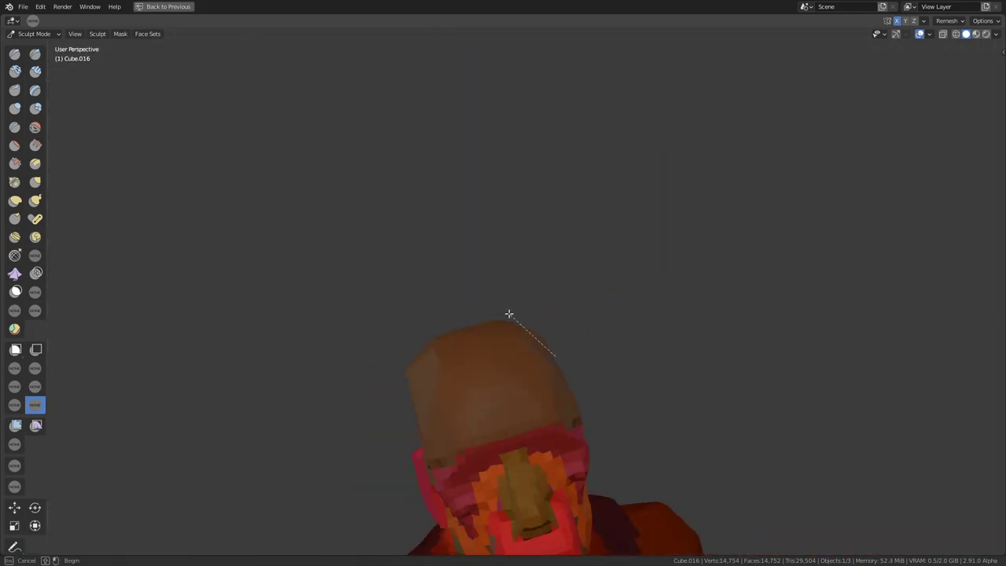
middle_click_drag(510, 381, 416, 411)
mouse_move(425, 449)
middle_mouse_down()
mouse_move(322, 130)
mouse_move(517, 207)
mouse_move(499, 349)
middle_mouse_up()
left_click_drag(397, 408, 419, 362, "ctrl+shift")
mouse_move(419, 361)
middle_mouse_down()
mouse_move(527, 382)
mouse_move(386, 425)
mouse_move(442, 392)
mouse_move(407, 356)
mouse_move(345, 361)
middle_mouse_up()
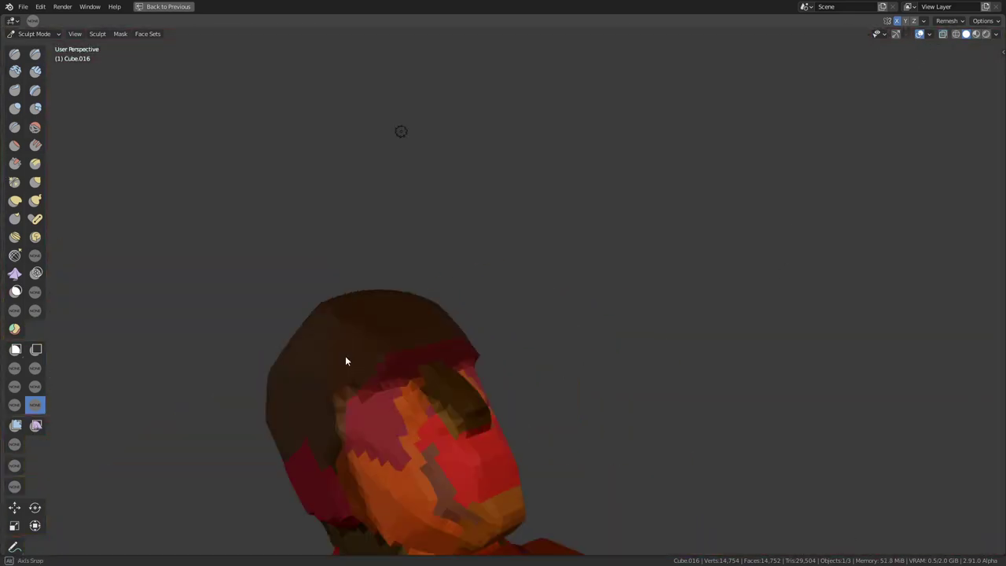
mouse_move(403, 279)
middle_mouse_down()
mouse_move(447, 319)
mouse_move(487, 317)
middle_mouse_up()
mouse_move(511, 383)
middle_mouse_down()
mouse_move(461, 377)
mouse_move(516, 449)
middle_mouse_up()
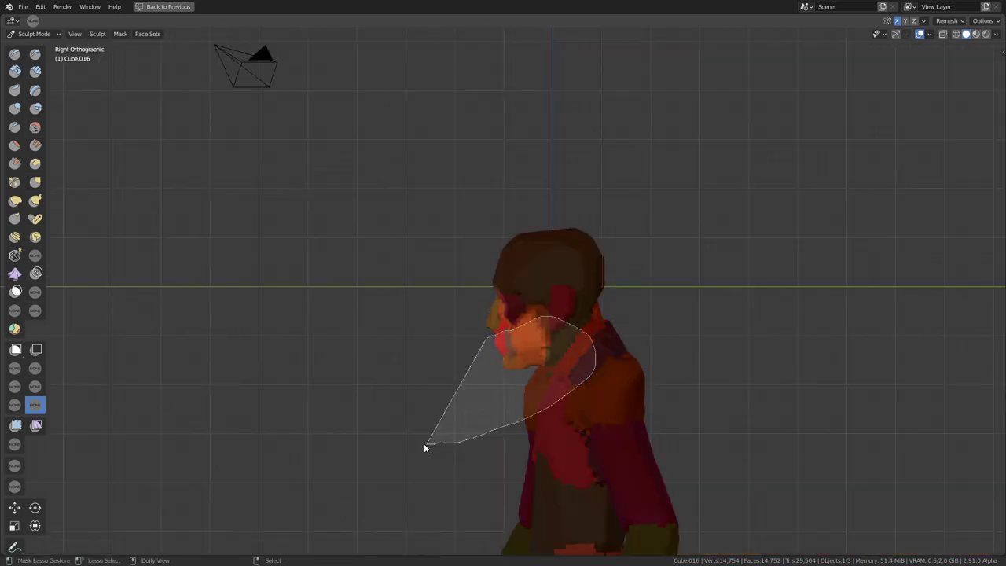
scroll(512, 427, "up", 5)
mouse_move(402, 435)
middle_mouse_down()
mouse_move(333, 366)
mouse_move(366, 236)
mouse_move(373, 391)
mouse_move(274, 396)
mouse_move(373, 415)
mouse_move(380, 320)
mouse_move(422, 395)
mouse_move(467, 382)
mouse_move(360, 433)
mouse_move(427, 390)
mouse_move(449, 409)
mouse_move(548, 376)
mouse_move(595, 328)
mouse_move(364, 316)
mouse_move(464, 292)
mouse_move(511, 416)
mouse_move(433, 211)
mouse_move(292, 195)
mouse_move(388, 355)
mouse_move(384, 275)
mouse_move(505, 81)
mouse_move(354, 367)
mouse_move(394, 358)
mouse_move(451, 517)
mouse_move(399, 367)
mouse_move(490, 382)
mouse_move(540, 335)
mouse_move(382, 420)
mouse_move(304, 246)
mouse_move(483, 333)
mouse_move(494, 422)
middle_mouse_up()
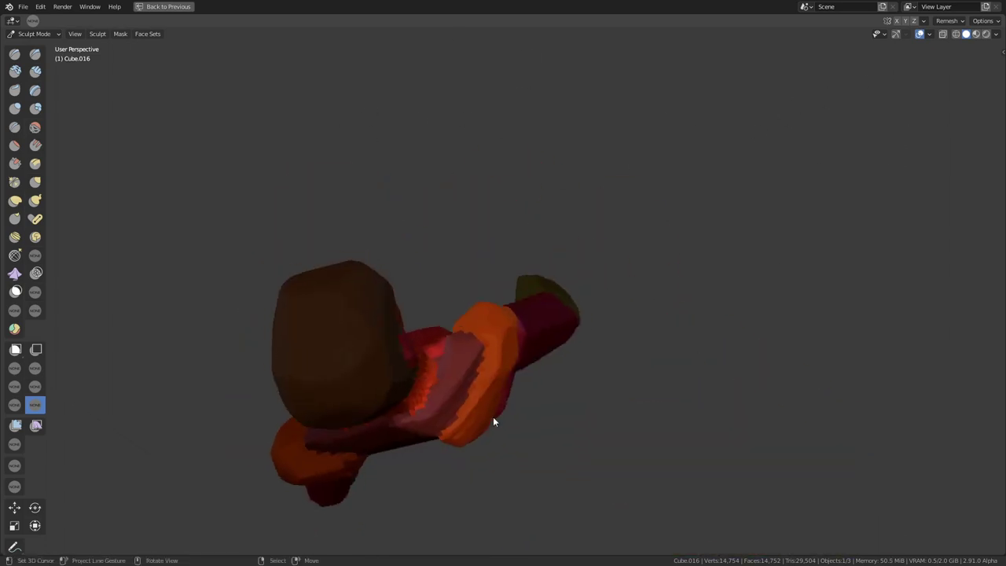
Mask everything outside the chest and outline torso mask areas from below.
mouse_move(397, 427)
middle_mouse_down()
mouse_move(393, 353)
mouse_move(341, 398)
mouse_move(247, 283)
mouse_move(579, 270)
mouse_move(539, 364)
mouse_move(550, 400)
mouse_move(508, 343)
mouse_move(341, 310)
mouse_move(367, 225)
middle_mouse_up()
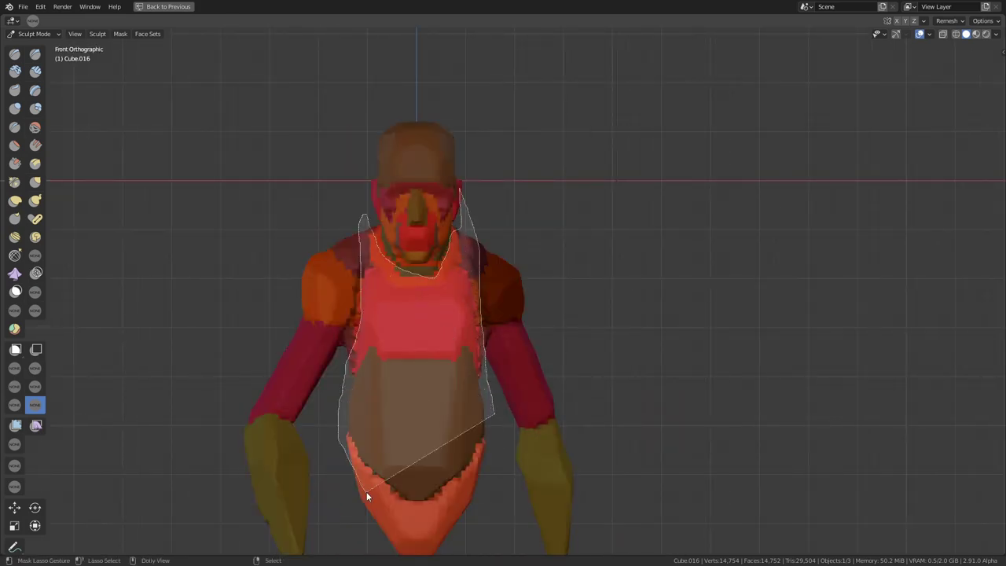
left_click_drag(366, 492, 366, 493)
mouse_move(408, 452)
middle_mouse_down()
mouse_move(306, 375)
mouse_move(602, 404)
mouse_move(442, 420)
mouse_move(529, 353)
mouse_move(445, 326)
middle_mouse_up()
left_click_drag(445, 326, 263, 297)
mouse_move(262, 296)
middle_mouse_down()
mouse_move(476, 241)
mouse_move(424, 183)
mouse_move(574, 182)
mouse_move(465, 222)
mouse_move(422, 285)
mouse_move(633, 236)
middle_mouse_up()
left_click_drag(633, 236, 575, 170)
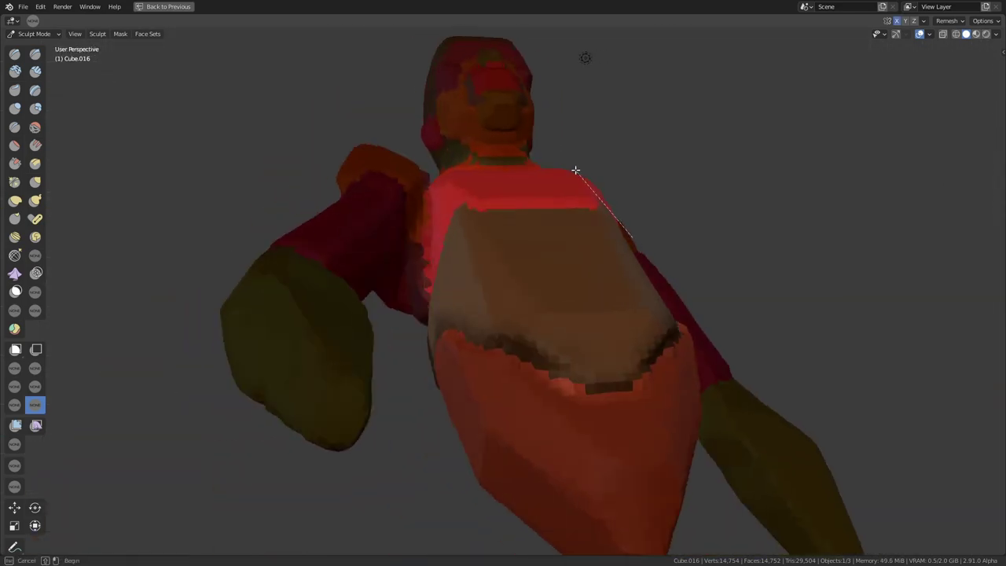
mouse_move(575, 169)
middle_mouse_down()
mouse_move(412, 323)
mouse_move(321, 443)
mouse_move(511, 383)
mouse_move(487, 354)
middle_mouse_up()
left_click_drag(487, 354, 508, 331)
mouse_move(508, 331)
middle_mouse_down()
mouse_move(252, 363)
mouse_move(618, 217)
mouse_move(405, 380)
middle_mouse_up()
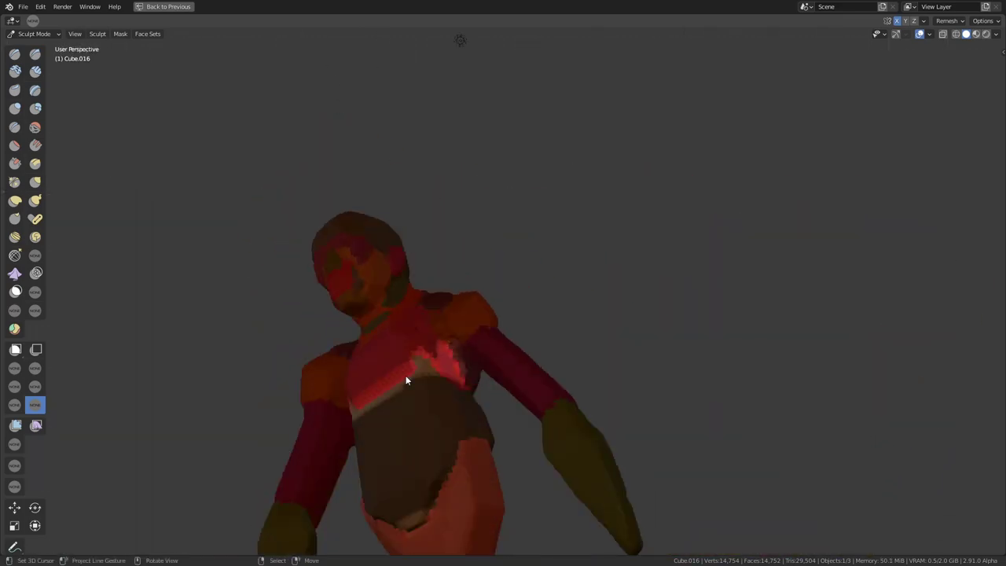
key("KP_1")
Lasso more mask areas on the torso from the front and from below.
left_click_drag(471, 486, 356, 478)
scroll(379, 435, "up", 2)
scroll(463, 413, "up", 2)
mouse_move(463, 413)
middle_mouse_down()
mouse_move(503, 270)
mouse_move(535, 420)
mouse_move(498, 364)
mouse_move(382, 344)
mouse_move(562, 425)
mouse_move(409, 329)
mouse_move(530, 299)
mouse_move(343, 285)
mouse_move(429, 452)
mouse_move(299, 398)
mouse_move(442, 330)
mouse_move(399, 379)
mouse_move(482, 134)
mouse_move(460, 222)
mouse_move(463, 458)
mouse_move(386, 489)
mouse_move(297, 297)
mouse_move(544, 231)
mouse_move(509, 218)
mouse_move(333, 309)
middle_mouse_up()
left_click_drag(334, 309, 467, 220, "ctrl+shift")
mouse_move(467, 219)
middle_mouse_down()
mouse_move(480, 207)
mouse_move(474, 292)
mouse_move(223, 438)
mouse_move(411, 305)
mouse_move(447, 408)
mouse_move(554, 399)
mouse_move(244, 225)
mouse_move(555, 329)
mouse_move(499, 370)
mouse_move(510, 346)
middle_mouse_up()
Using Box Mask and Move, close a mask outline from the torso upward.
key("b")
key("g")
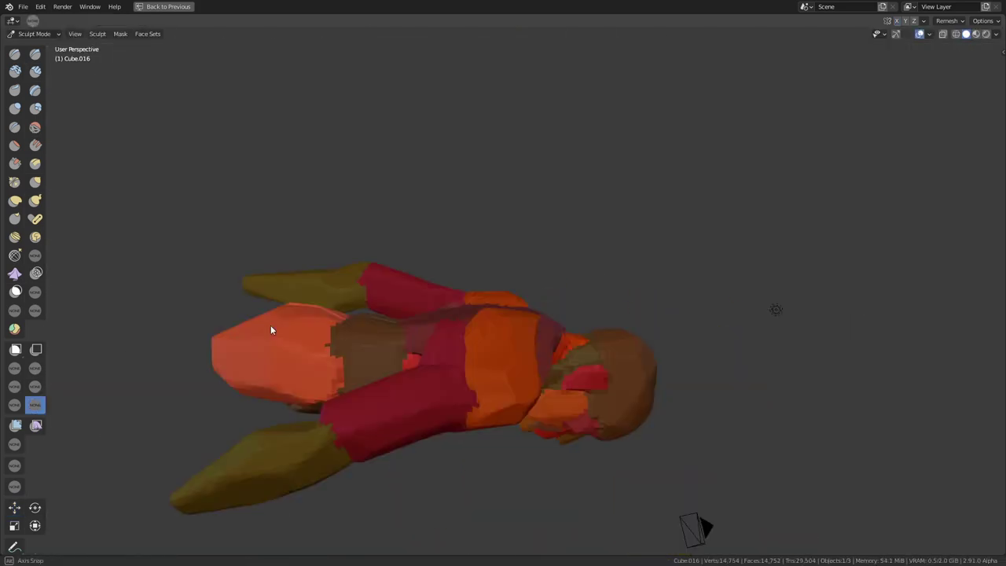
mouse_move(481, 362)
middle_mouse_down()
mouse_move(497, 270)
mouse_move(312, 320)
mouse_move(356, 357)
mouse_move(457, 352)
middle_mouse_up()
mouse_move(458, 352)
left_mouse_down("ctrl+shift")
mouse_move(483, 182)
mouse_move(291, 429)
left_mouse_up("ctrl+shift")
mouse_move(290, 430)
middle_mouse_down()
mouse_move(345, 314)
mouse_move(346, 260)
mouse_move(496, 187)
mouse_move(389, 385)
mouse_move(483, 396)
mouse_move(425, 353)
mouse_move(373, 358)
mouse_move(566, 476)
mouse_move(299, 433)
mouse_move(340, 388)
mouse_move(548, 364)
mouse_move(519, 332)
mouse_move(409, 402)
mouse_move(506, 274)
mouse_move(539, 367)
mouse_move(445, 472)
mouse_move(525, 359)
middle_mouse_up()
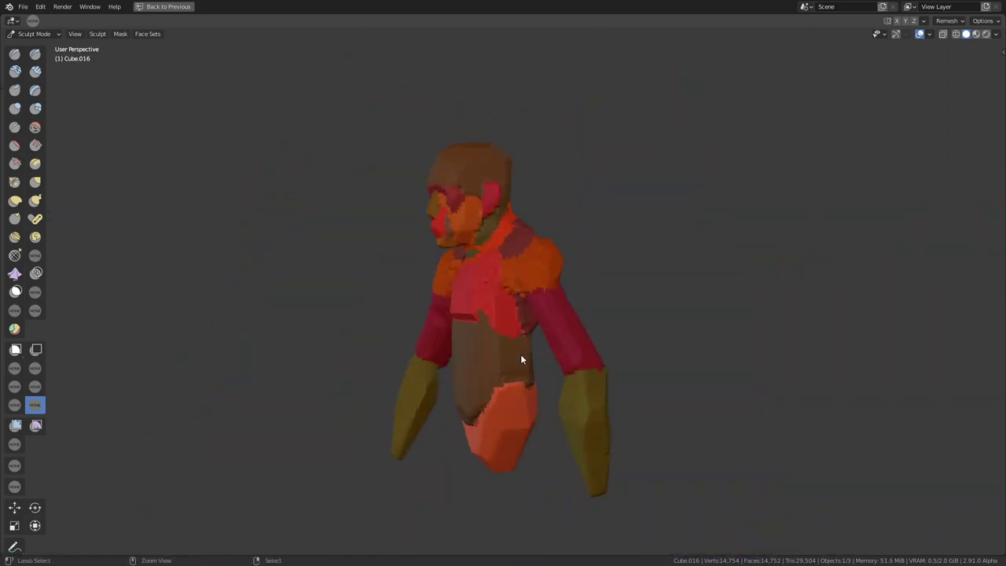
Remesh the figure into one solid surface and inspect the face, neck and jaw.
key("r")
key("ctrl+r")
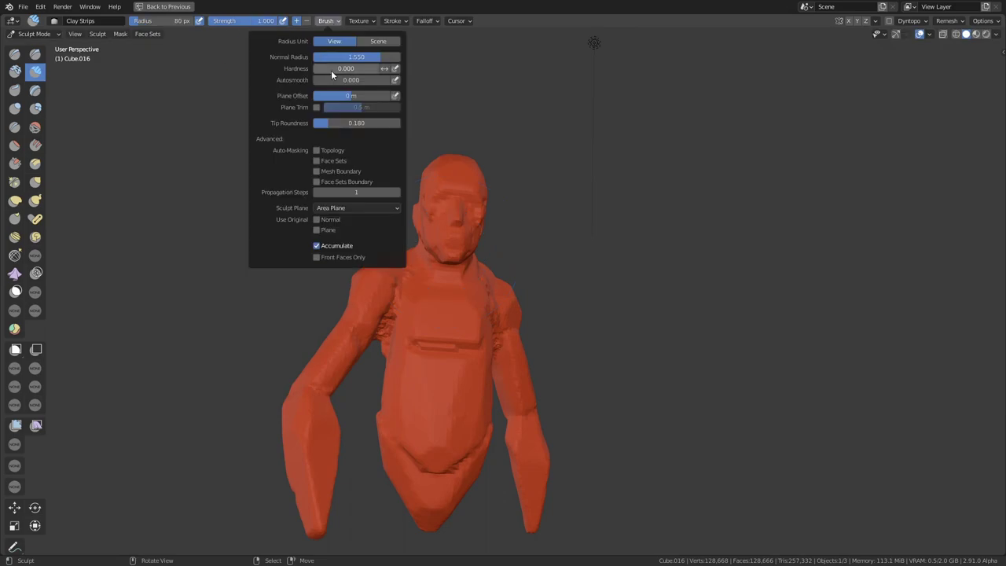
mouse_move(481, 244)
middle_mouse_down()
mouse_move(511, 180)
mouse_move(577, 170)
mouse_move(461, 259)
mouse_move(562, 291)
mouse_move(503, 236)
mouse_move(487, 158)
mouse_move(497, 120)
mouse_move(361, 131)
middle_mouse_up()
scroll(407, 260, "up", 3)
scroll(315, 161, "down", 5)
middle_click_drag(315, 162, 424, 186)
scroll(354, 173, "up", 6)
scroll(425, 186, "down", 5)
mouse_move(433, 225)
middle_mouse_down()
mouse_move(512, 188)
mouse_move(507, 236)
mouse_move(549, 392)
middle_mouse_up()
scroll(513, 188, "up", 3)
scroll(506, 265, "up", 4)
Work the face with the Draw Sharp and Scrape brushes from side views.
key("shift+x")
middle_click_drag(568, 171, 418, 264)
scroll(454, 362, "down", 5)
mouse_move(455, 362)
middle_mouse_down()
mouse_move(562, 223)
mouse_move(549, 192)
mouse_move(480, 339)
mouse_move(425, 252)
middle_mouse_up()
scroll(549, 192, "down", 3)
key("shift+t")
scroll(479, 339, "up", 3)
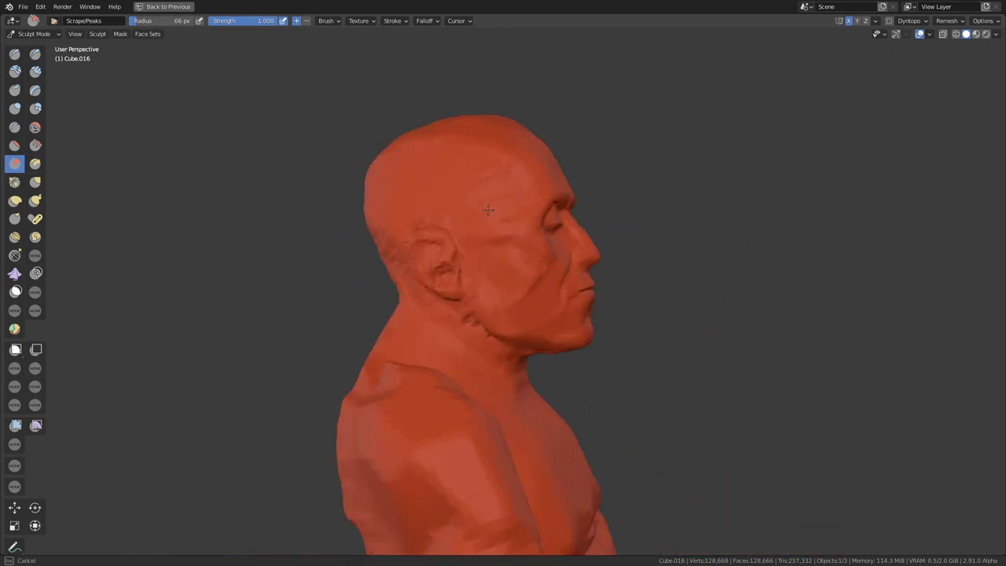
scroll(404, 202, "down", 3)
scroll(404, 202, "up", 3)
middle_click_drag(404, 202, 348, 312)
scroll(349, 311, "down", 2)
Box-trim away the arms and everything below the chest, and save as 037_01.blend.
key("KP_1")
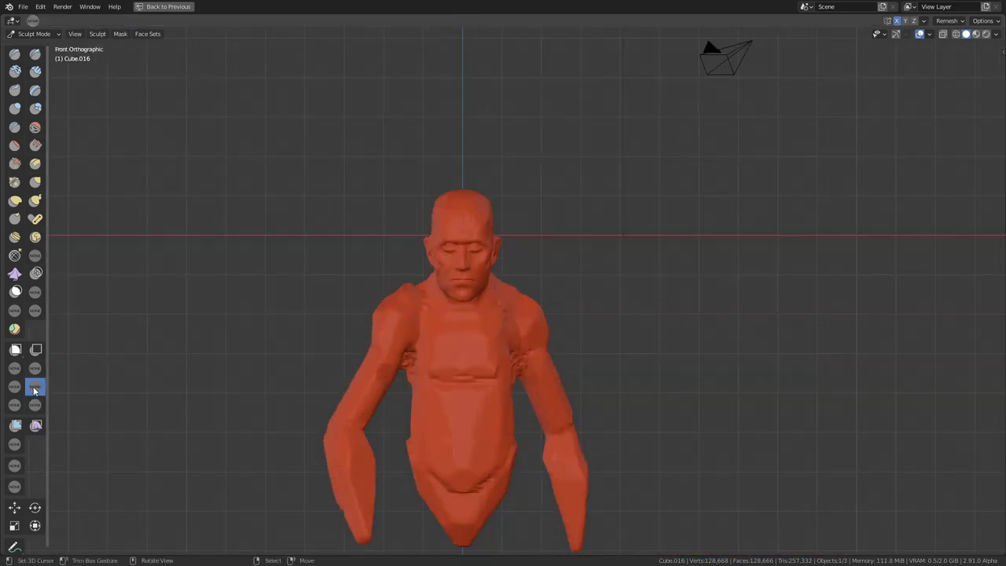
left_click_drag(412, 359, 409, 369)
key("ctrl+s")
key("KP_3")
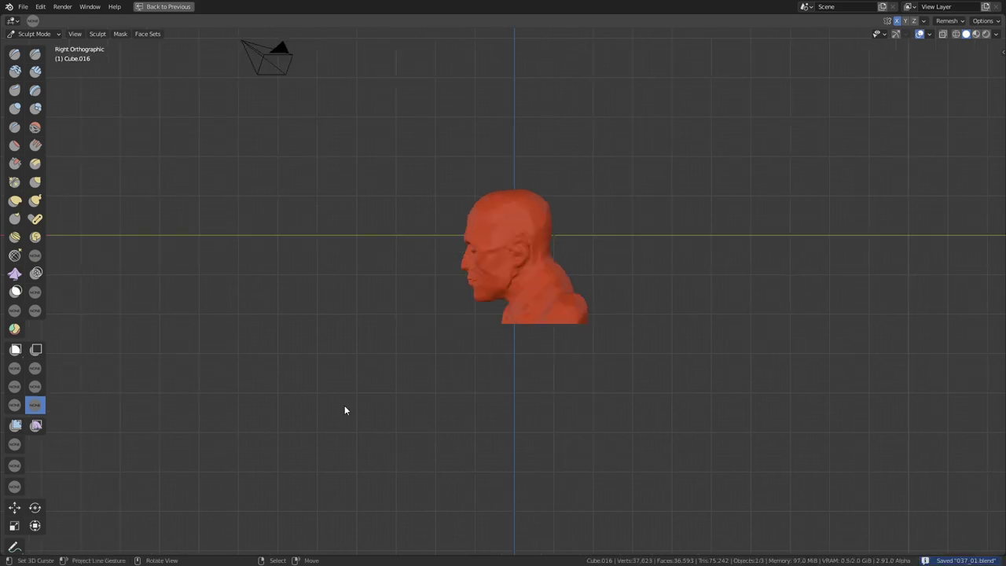
Confirm the voxel size and remesh the trimmed head into an even, denser mesh.
left_click(664, 297)
middle_click_drag(579, 241, 559, 312)
key("KP_3")
key("ctrl+r")
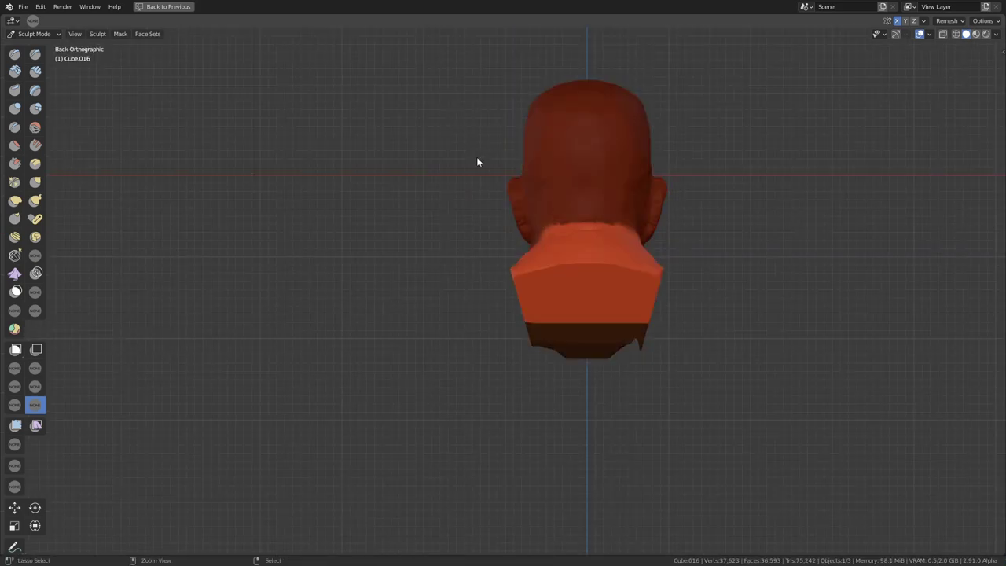
middle_click_drag(611, 234, 399, 217)
mouse_move(497, 292)
middle_mouse_down()
mouse_move(586, 267)
mouse_move(472, 326)
middle_mouse_up()
Open the brush settings and deepen the brows and eyelids around the eyes and nose.
left_click(328, 20)
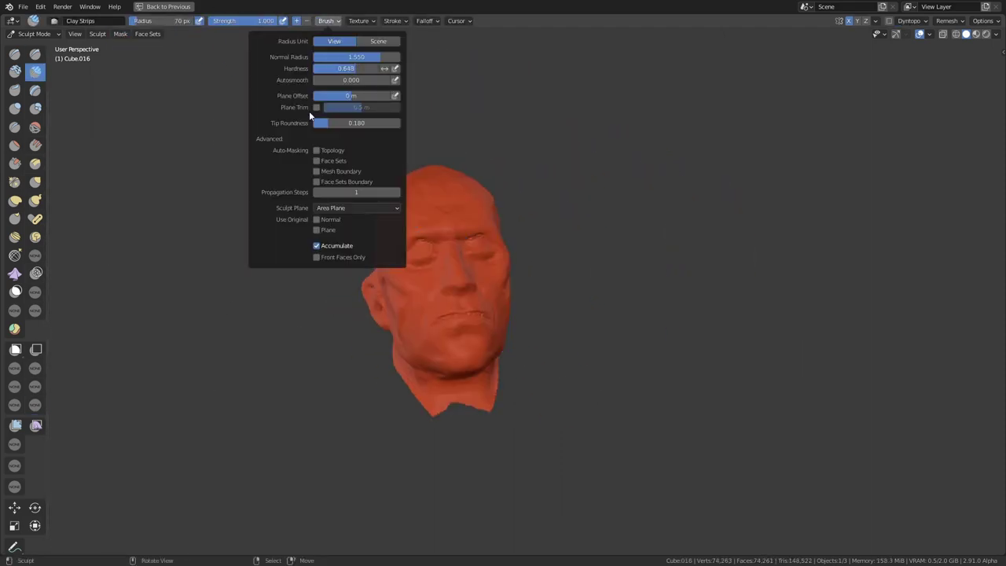
middle_click_drag(378, 197, 415, 207)
scroll(285, 299, "up", 6)
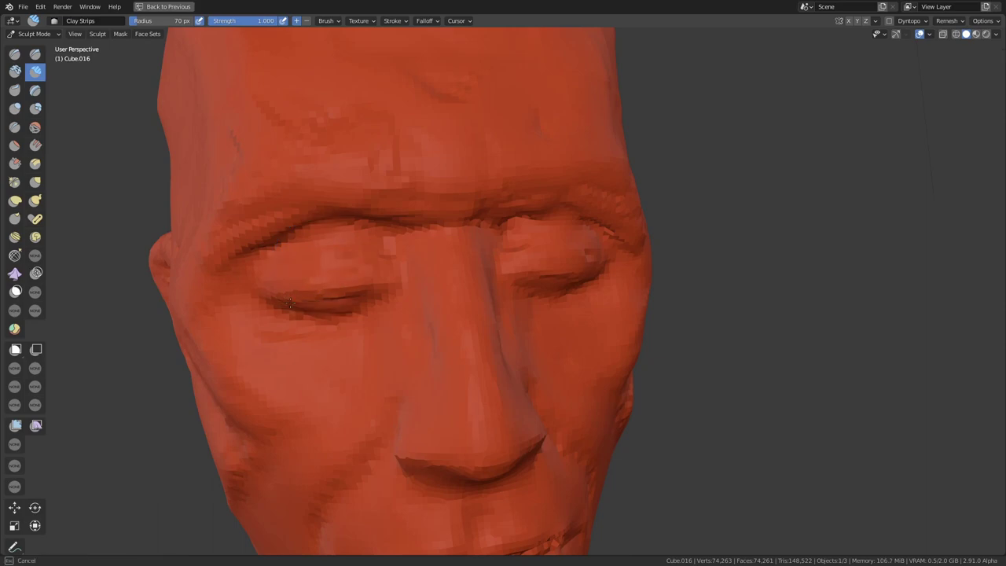
scroll(285, 300, "down", 5)
scroll(449, 246, "up", 5)
mouse_move(467, 304)
middle_mouse_down()
mouse_move(449, 247)
mouse_move(427, 359)
middle_mouse_up()
scroll(427, 359, "up", 5)
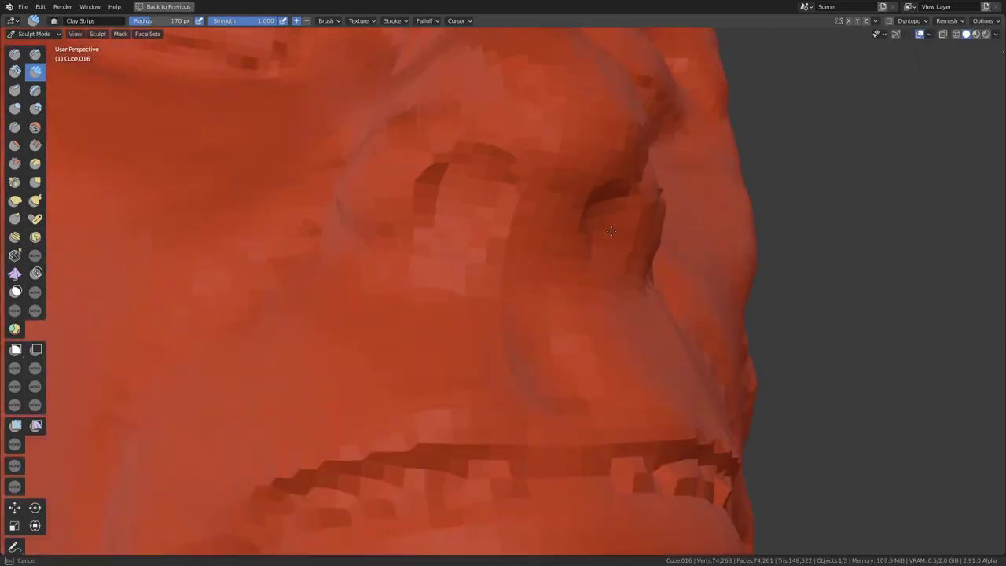
scroll(599, 212, "down", 3)
scroll(327, 292, "down", 5)
middle_click_drag(326, 291, 354, 283)
scroll(503, 283, "up", 4)
Shrink the brush to 55 px and refine the cheeks and left side of the head.
left_click_drag(185, 21, 152, 22)
scroll(449, 225, "down", 2)
mouse_move(449, 225)
middle_mouse_down()
mouse_move(516, 197)
mouse_move(595, 240)
mouse_move(537, 147)
middle_mouse_up()
scroll(595, 240, "up", 3)
scroll(537, 147, "down", 2)
scroll(616, 162, "down", 3)
mouse_move(617, 162)
middle_mouse_down()
mouse_move(550, 244)
mouse_move(530, 243)
mouse_move(550, 332)
mouse_move(503, 438)
mouse_move(559, 294)
middle_mouse_up()
scroll(551, 332, "up", 4)
scroll(550, 331, "down", 1)
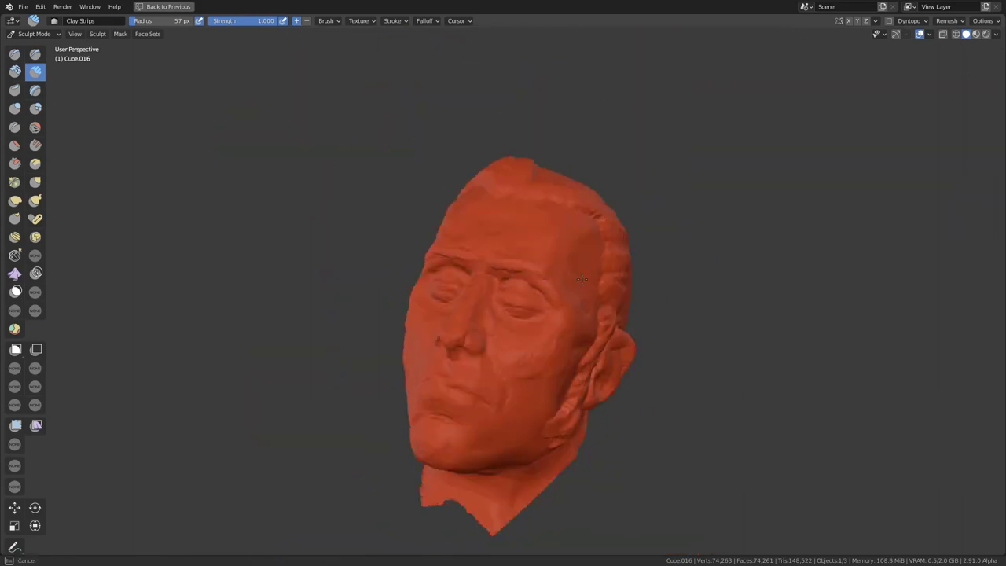
middle_click_drag(565, 240, 558, 265)
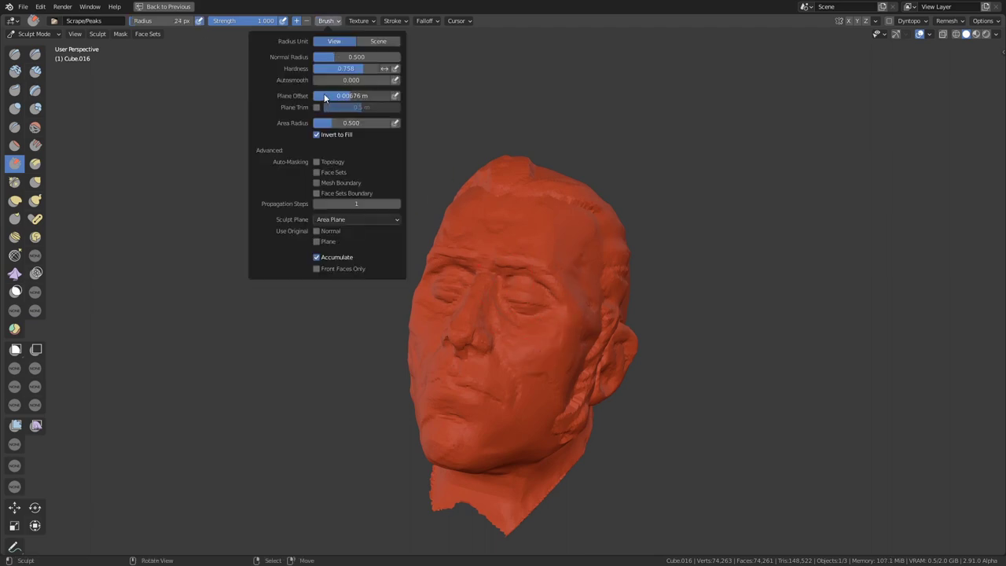
Orbit around the head to a close frontal view, checking the hair, ear and eyelids.
middle_click_drag(425, 299, 474, 302)
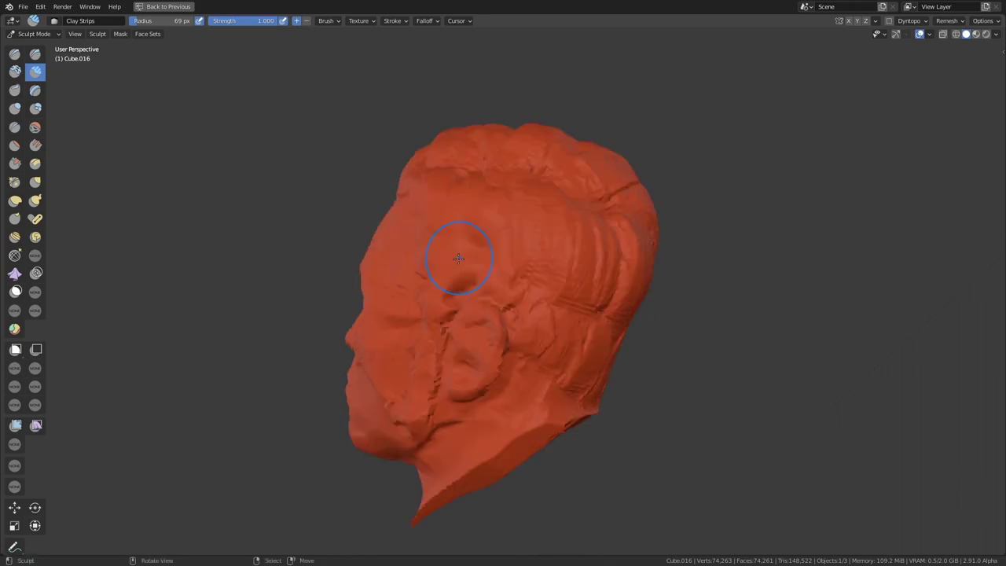
middle_click_drag(533, 289, 580, 233)
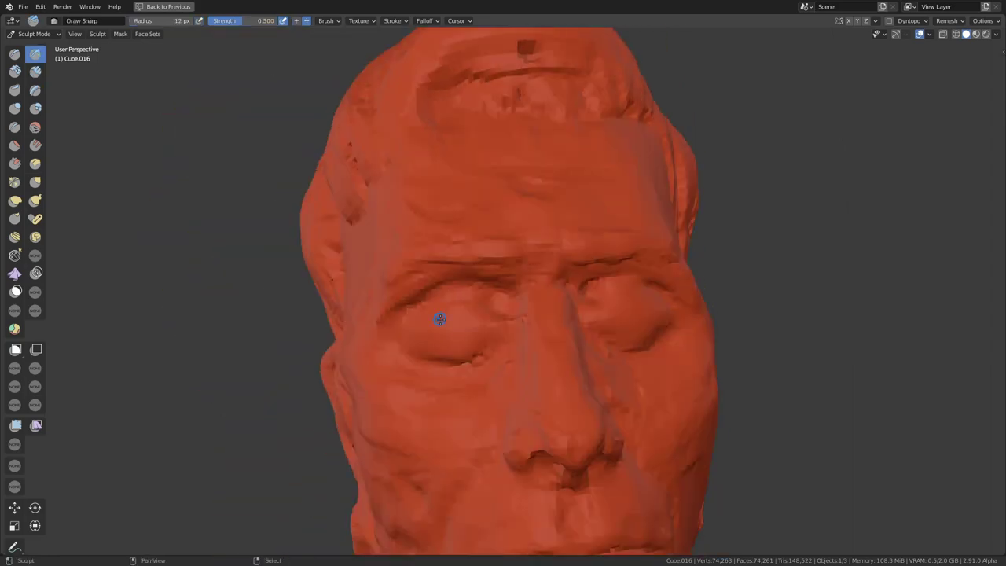
middle_click_drag(581, 312, 441, 339)
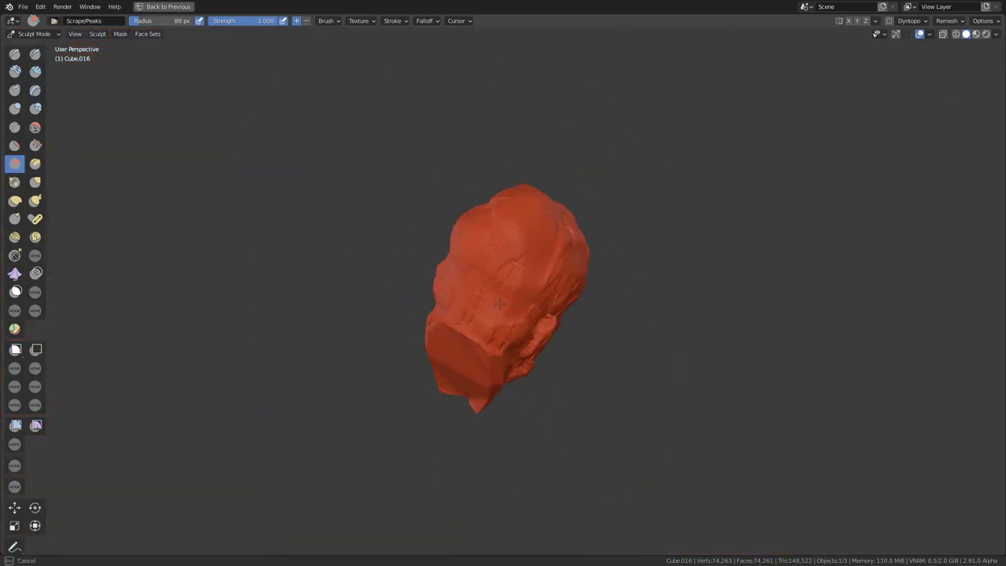
middle_click_drag(592, 335, 283, 294)
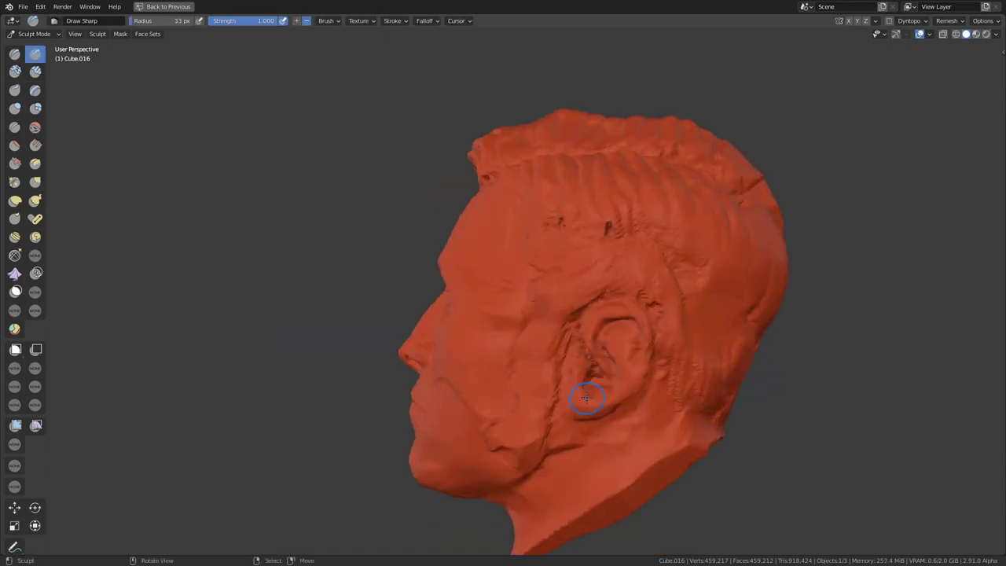
Orbit from the right profile to a close view of the mouth, then back to the front.
middle_click_drag(714, 330, 341, 336)
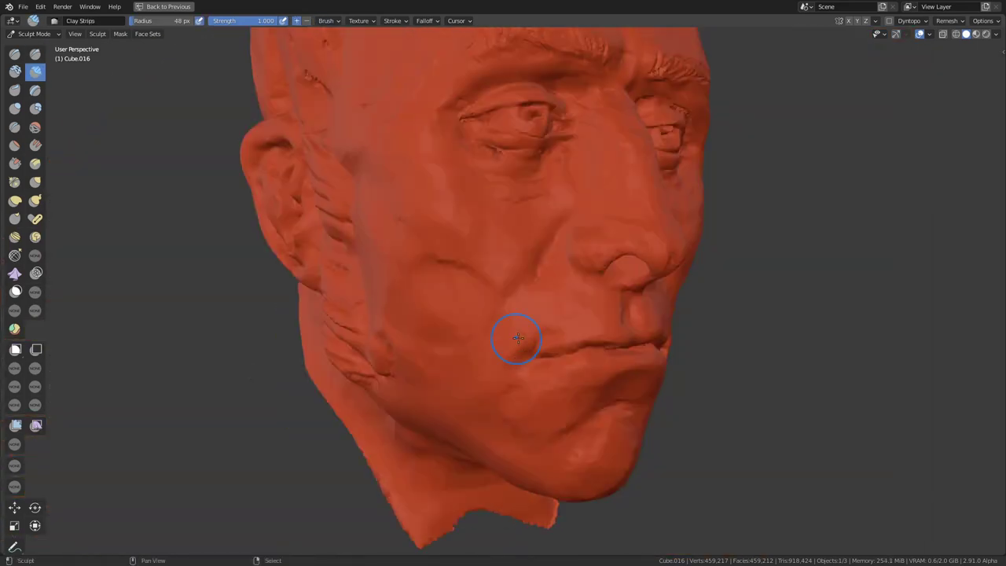
middle_click_drag(518, 338, 294, 313)
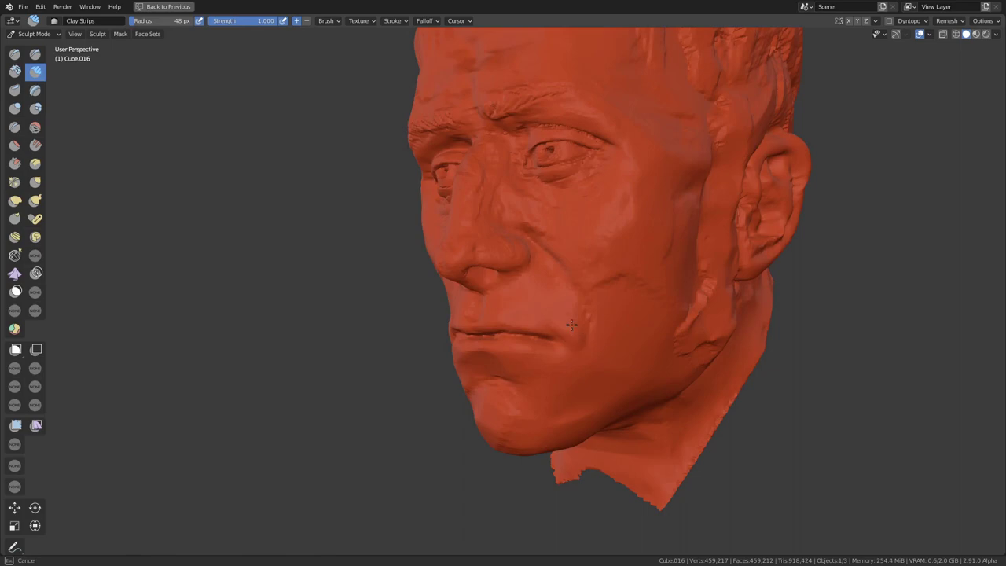
scroll(329, 296, "down", 4)
mouse_move(329, 296)
middle_mouse_down()
mouse_move(492, 218)
mouse_move(513, 233)
middle_mouse_up()
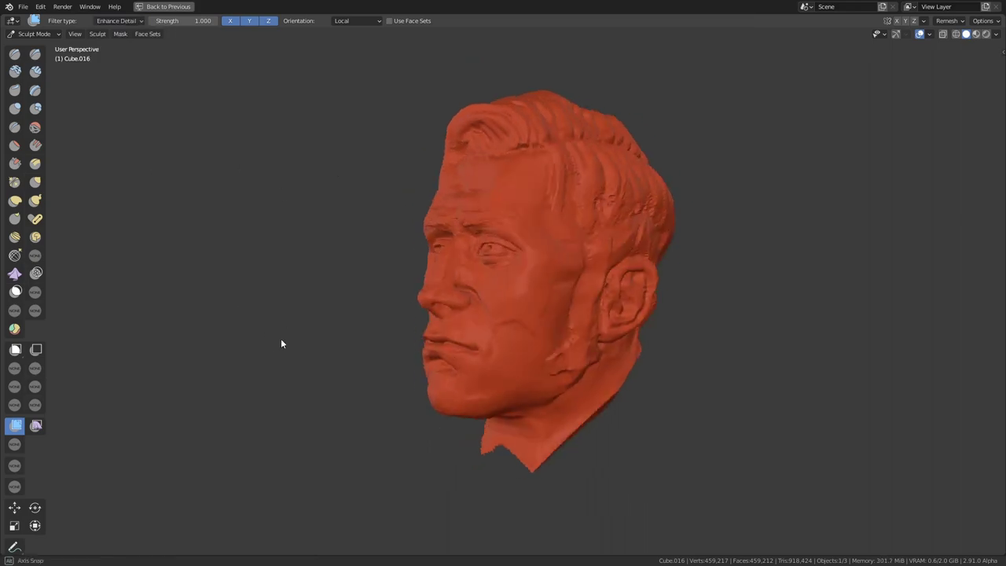
Flatten and smooth the rough crown and ear areas with the Scrape/Peaks brush.
middle_click_drag(577, 188, 498, 328)
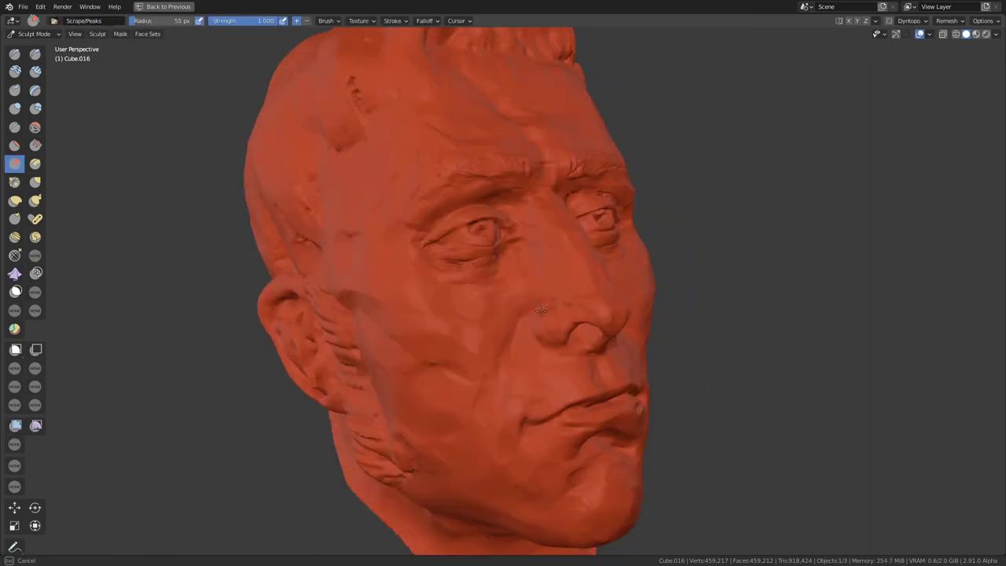
middle_click_drag(498, 327, 517, 311)
scroll(517, 311, "down", 3)
mouse_move(478, 197)
middle_mouse_down()
mouse_move(430, 290)
mouse_move(550, 197)
mouse_move(560, 258)
mouse_move(505, 256)
middle_mouse_up()
scroll(551, 197, "down", 2)
scroll(505, 256, "down", 4)
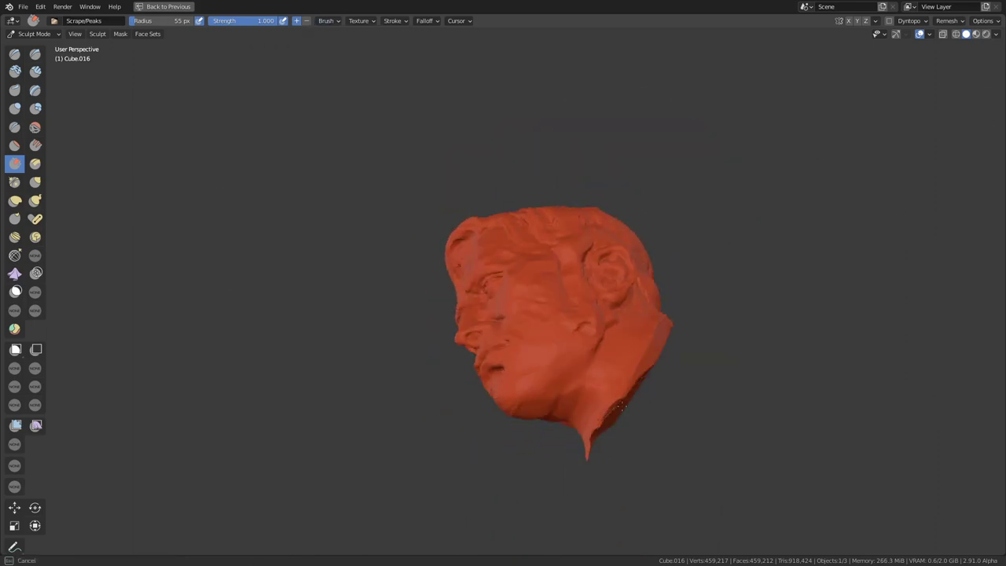
key("shift+t")
scroll(464, 362, "up", 4)
middle_click_drag(464, 363, 515, 452)
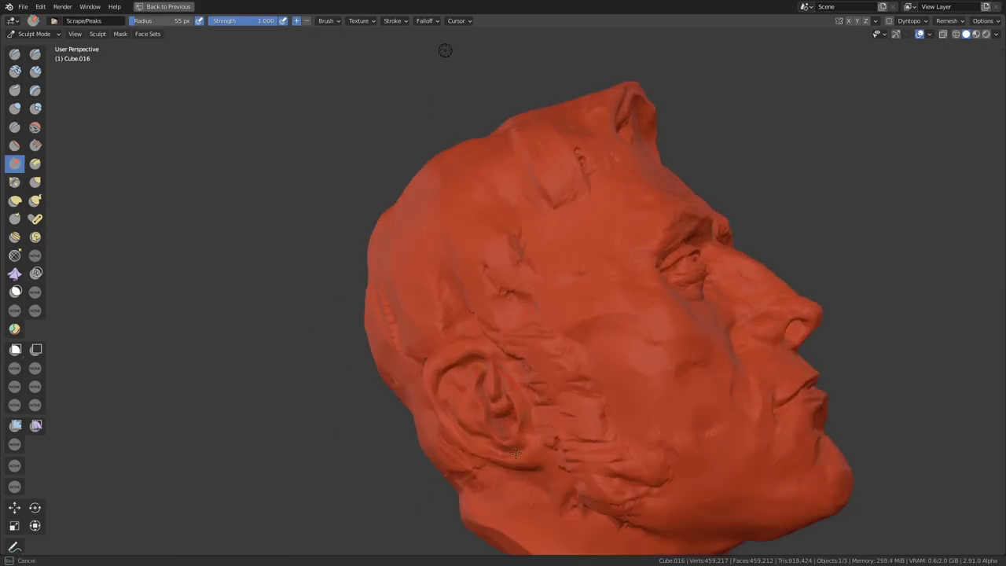
mouse_move(473, 387)
middle_mouse_down()
mouse_move(374, 305)
mouse_move(562, 274)
middle_mouse_up()
scroll(374, 305, "down", 3)
scroll(374, 305, "up", 2)
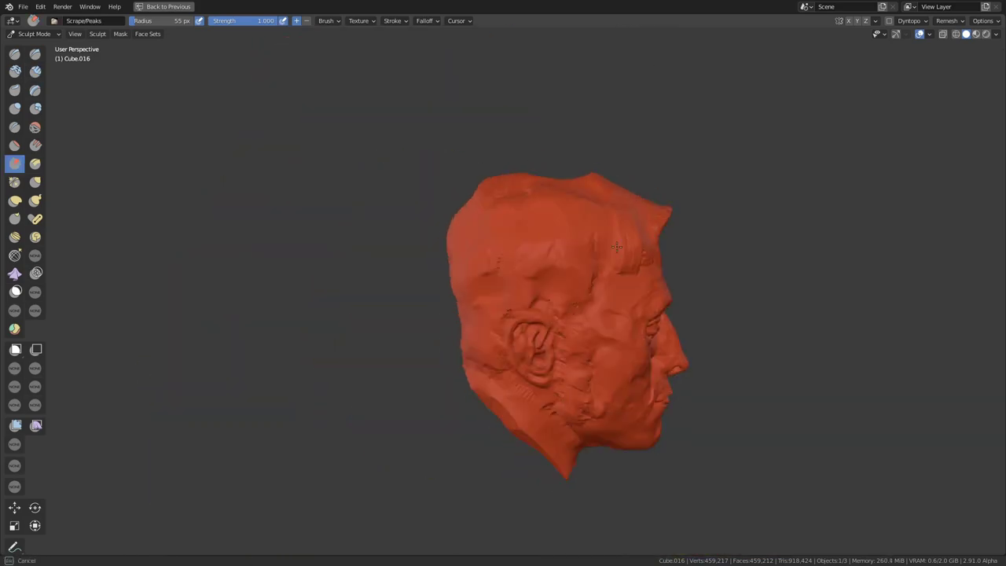
Paint a full-strength mask around the eye from the front.
middle_click_drag(617, 247, 410, 190)
scroll(502, 176, "up", 4)
scroll(474, 271, "up", 4)
key("m")
key("shift+f")
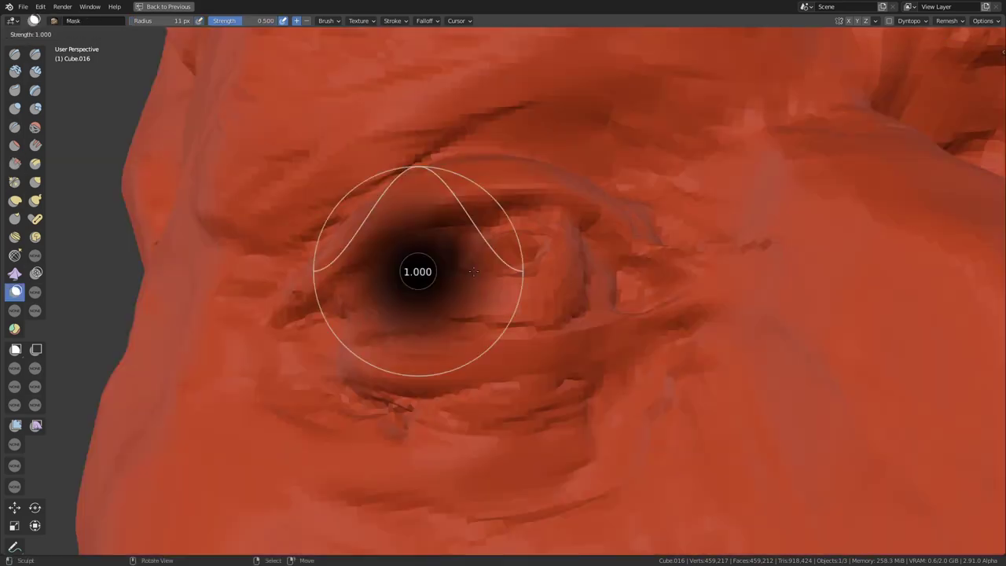
scroll(297, 294, "down", 3)
mouse_move(315, 283)
middle_mouse_down()
mouse_move(467, 213)
mouse_move(585, 258)
mouse_move(674, 229)
mouse_move(366, 309)
middle_mouse_up()
scroll(467, 213, "down", 5)
Reshape the face's proportions with the Grab brush.
key("g")
scroll(584, 259, "up", 4)
scroll(661, 211, "up", 2)
scroll(366, 310, "down", 4)
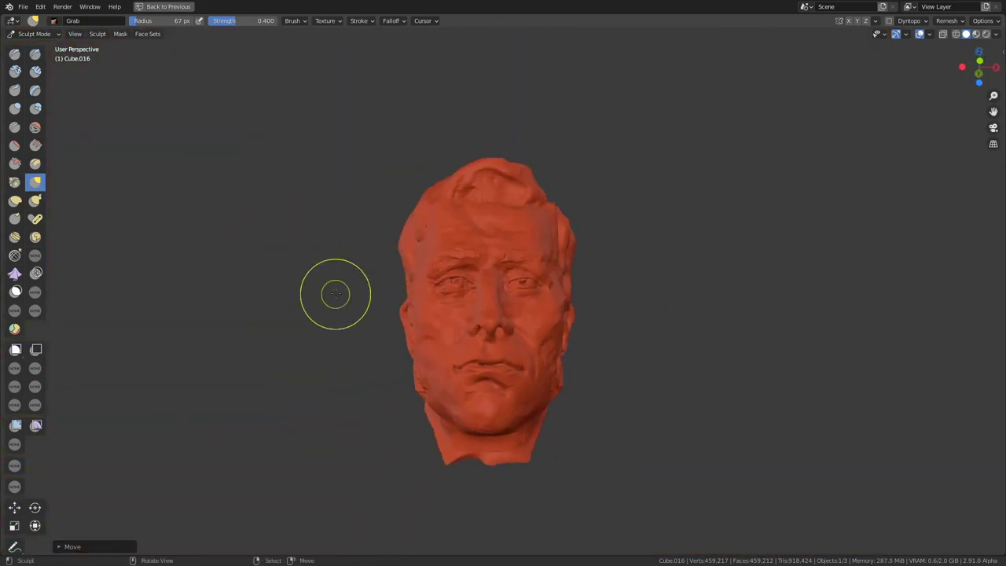
Switch to vertex painting and choose a skin colour to paint with.
left_click(15, 311)
left_click(996, 34)
left_click(976, 156)
left_click(313, 21)
scroll(550, 334, "up", 3)
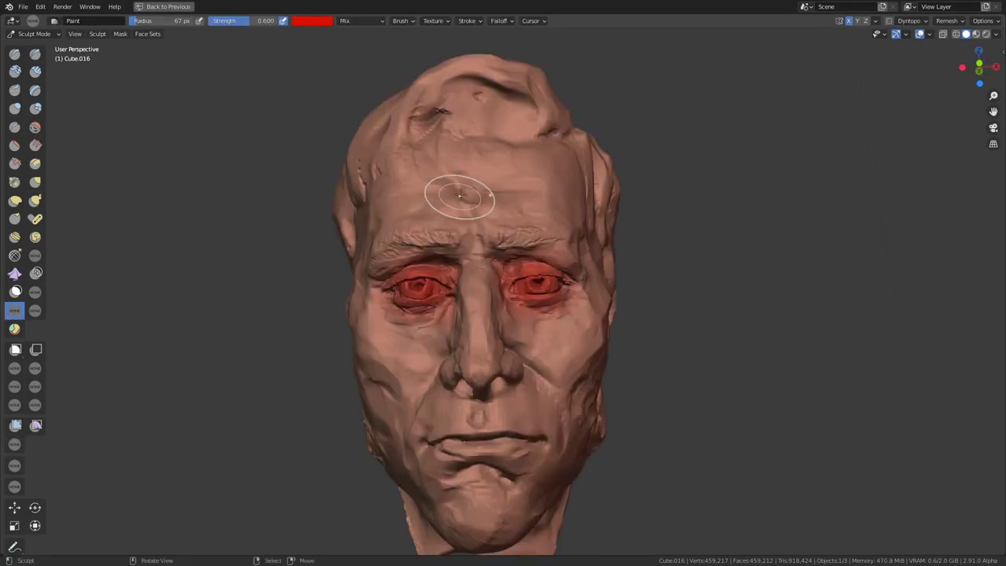
Paint red onto the cheeks and around the eyes, and choose the next paint colour.
mouse_move(508, 354)
middle_mouse_down()
mouse_move(443, 303)
mouse_move(465, 344)
mouse_move(516, 239)
middle_mouse_up()
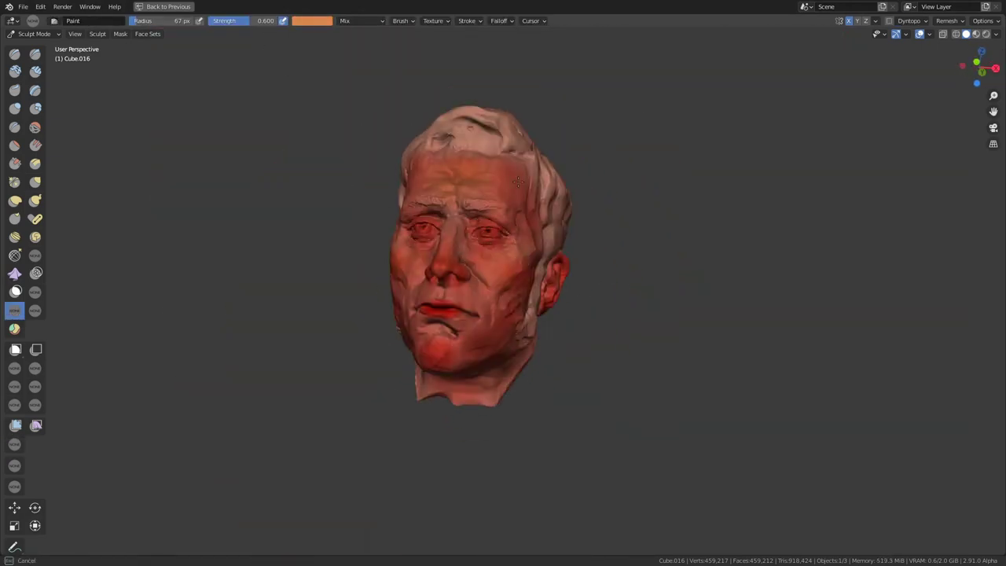
mouse_move(494, 207)
middle_mouse_down()
mouse_move(452, 251)
mouse_move(490, 295)
middle_mouse_up()
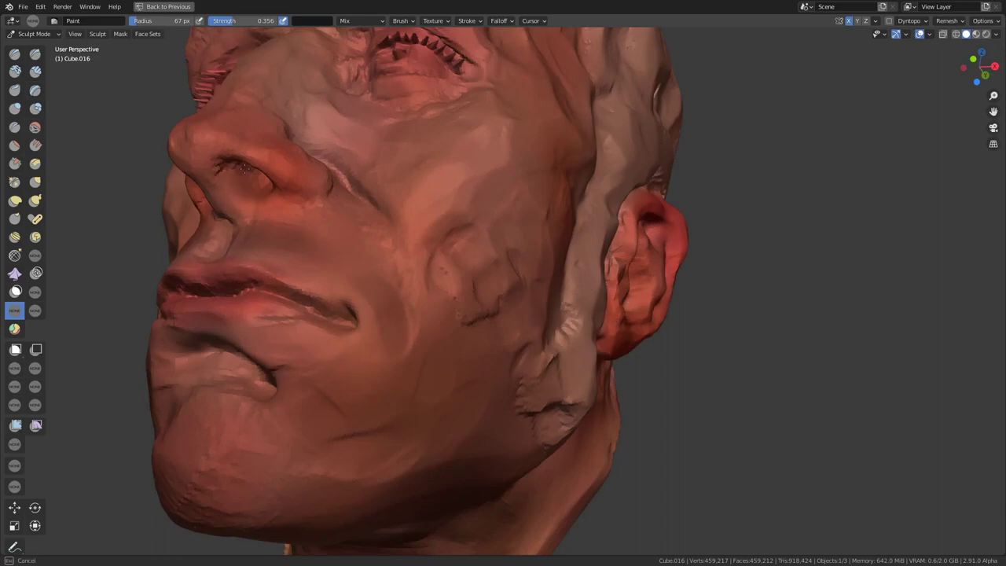
left_click(312, 20)
mouse_move(469, 215)
middle_mouse_down()
mouse_move(499, 240)
mouse_move(450, 261)
middle_mouse_up()
scroll(449, 261, "down", 3)
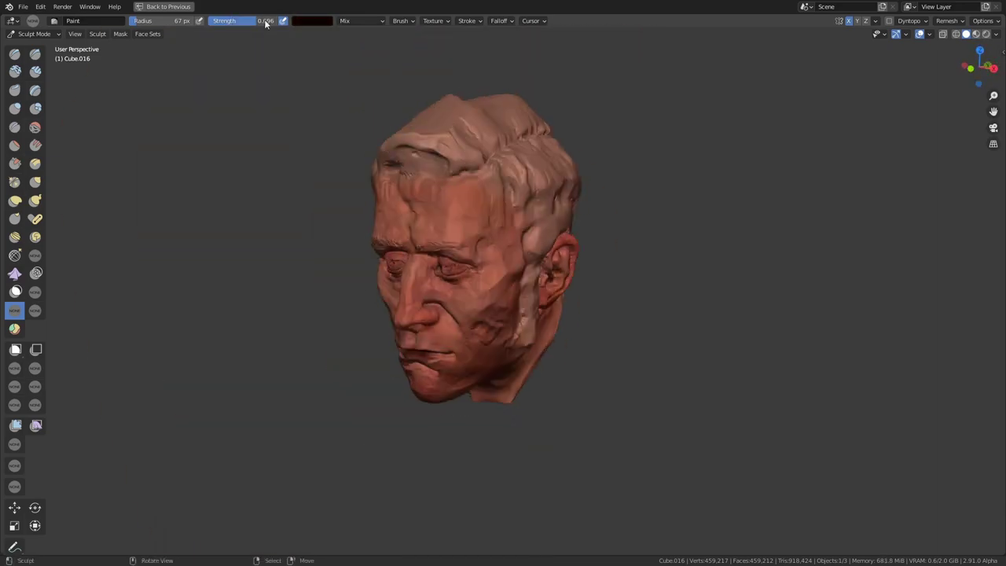
scroll(489, 171, "up", 3)
scroll(471, 314, "down", 2)
Orbit and zoom around the front-left of the head to inspect the painted colours.
mouse_move(488, 170)
middle_mouse_down()
mouse_move(456, 378)
mouse_move(404, 198)
mouse_move(444, 147)
mouse_move(432, 322)
mouse_move(268, 209)
mouse_move(303, 333)
mouse_move(232, 362)
middle_mouse_up()
scroll(425, 173, "up", 4)
scroll(431, 322, "down", 3)
scroll(354, 259, "up", 3)
scroll(354, 259, "up", 2)
scroll(375, 315, "down", 2)
scroll(375, 315, "down", 4)
scroll(314, 338, "up", 6)
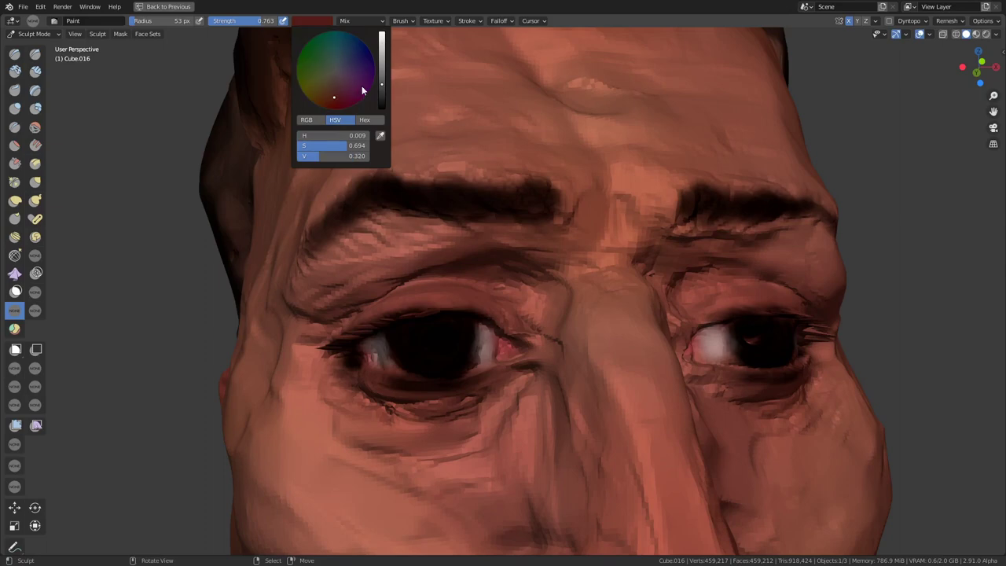